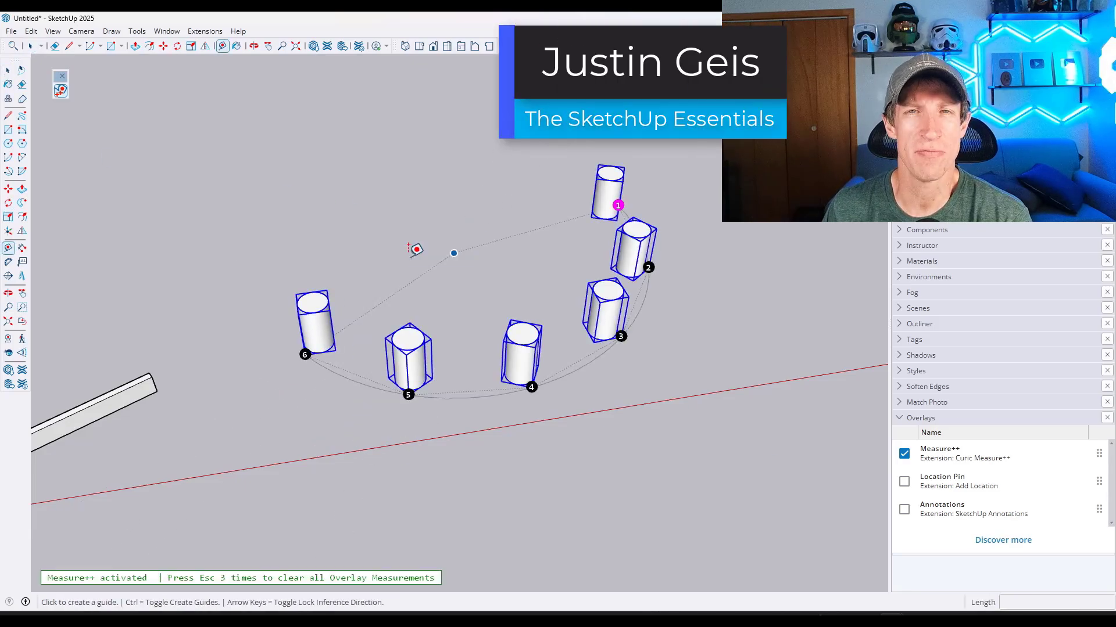
Pin the arc's 5' 8 7/8" read-out, number the six boards, and read the box thickness
{"action": "double_click", "coordinate": [453, 253]}
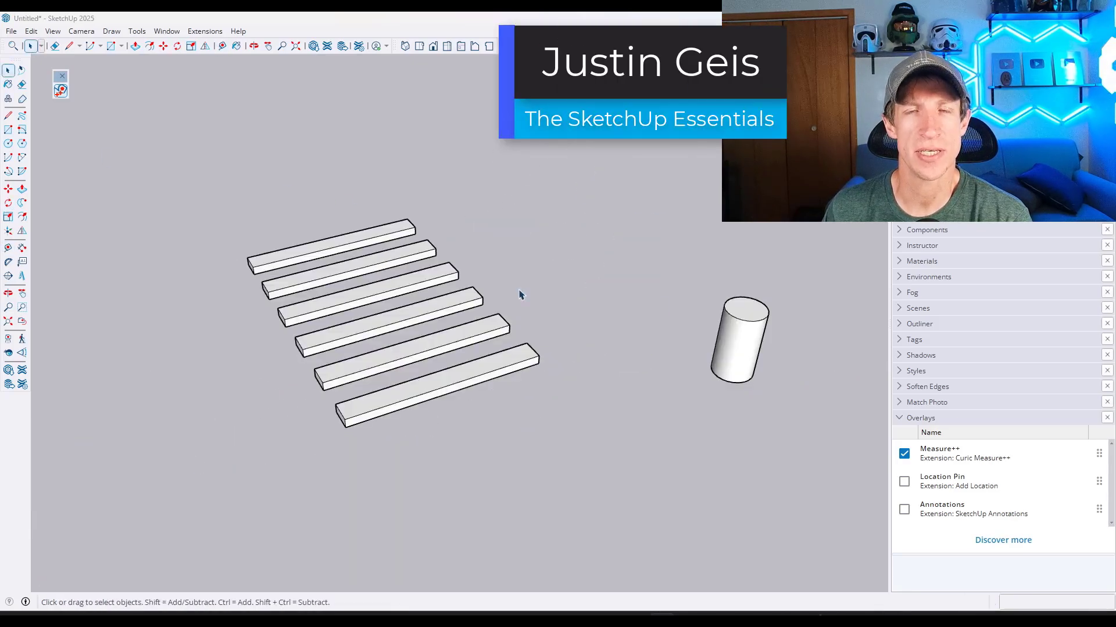
{"action": "left_click_drag", "start_coordinate": [204, 175], "coordinate": [585, 392]}
{"action": "left_click", "coordinate": [223, 45]}
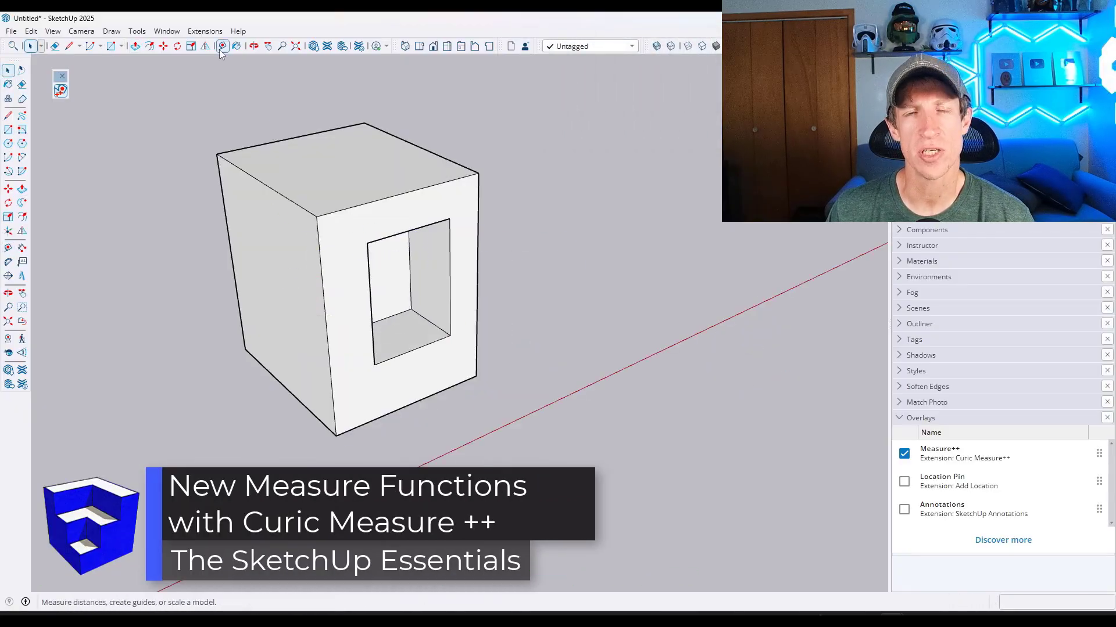
{"action": "left_click", "coordinate": [221, 47]}
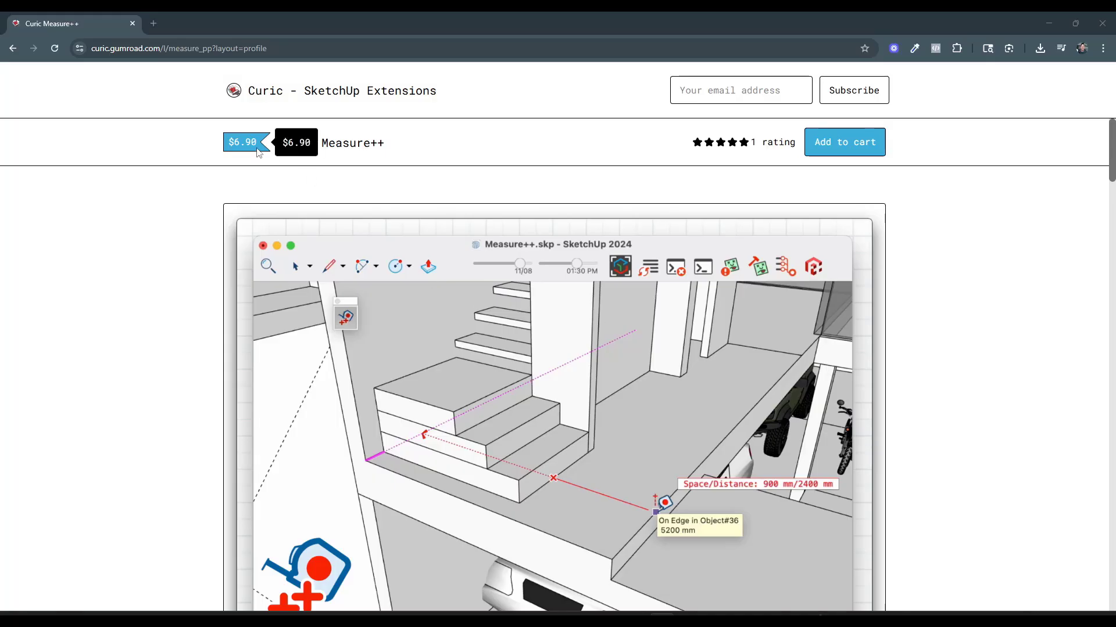
Scroll the Gumroad page and step through the length, angle and cylinder demo images
{"action": "scroll", "coordinate": [197, 225], "scroll_direction": "down", "scroll_amount": 3}
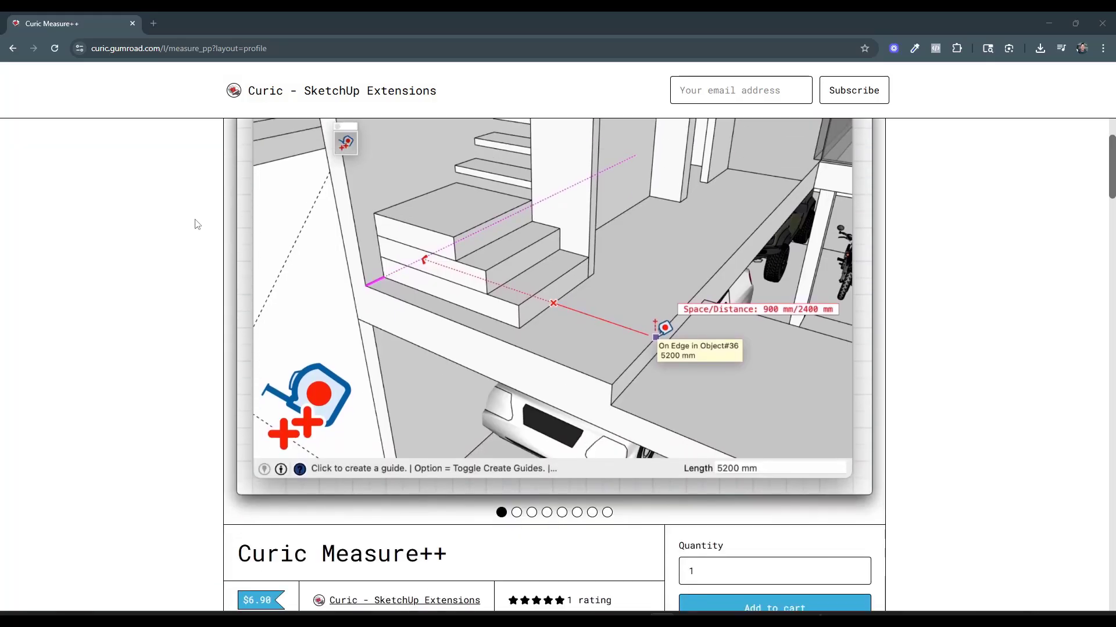
{"action": "scroll", "coordinate": [638, 234], "scroll_direction": "up", "scroll_amount": 1}
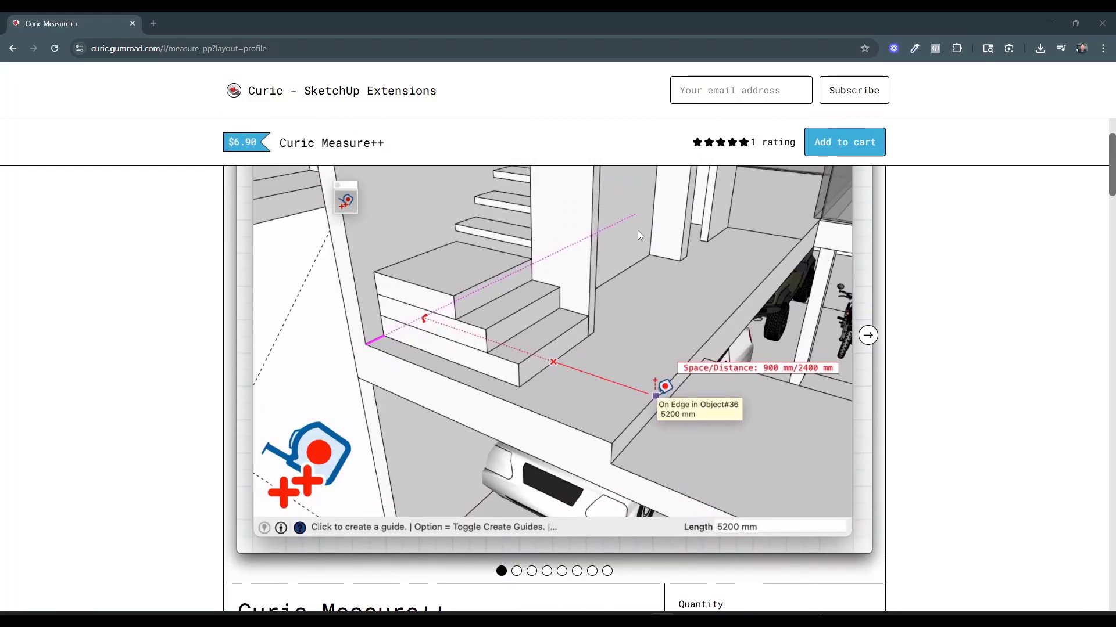
{"action": "left_click", "coordinate": [874, 336]}
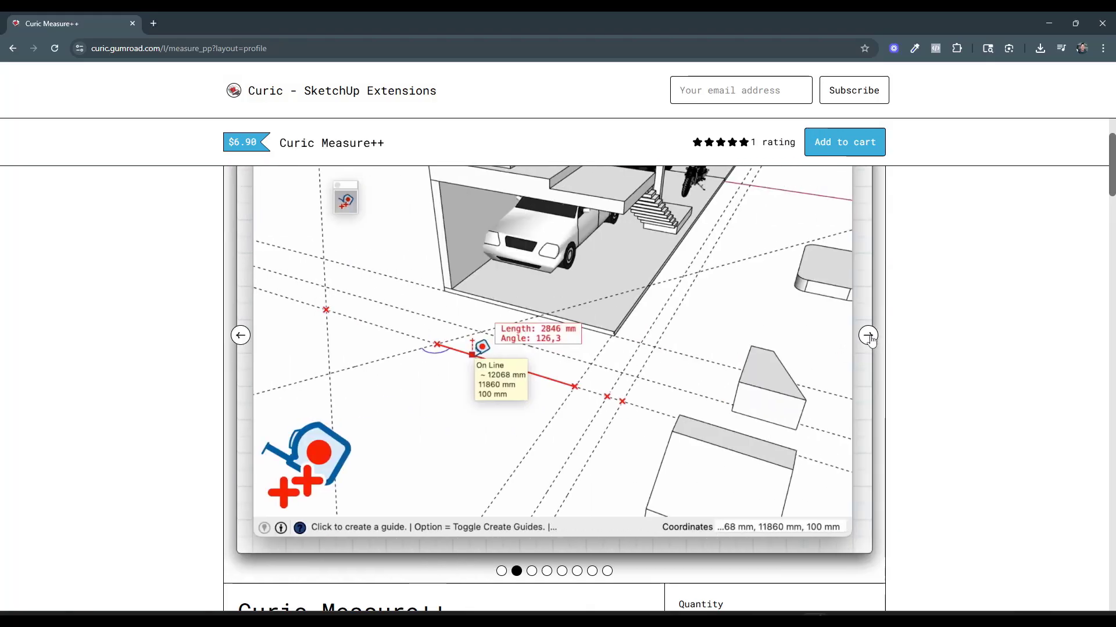
{"action": "left_click", "coordinate": [868, 336]}
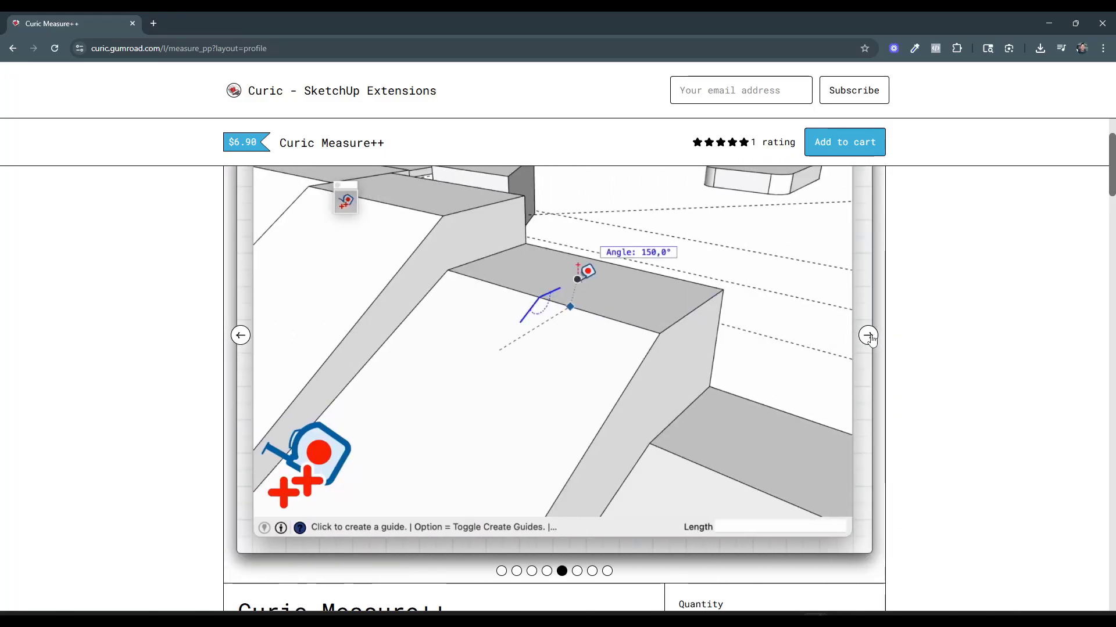
{"action": "left_click", "coordinate": [868, 336]}
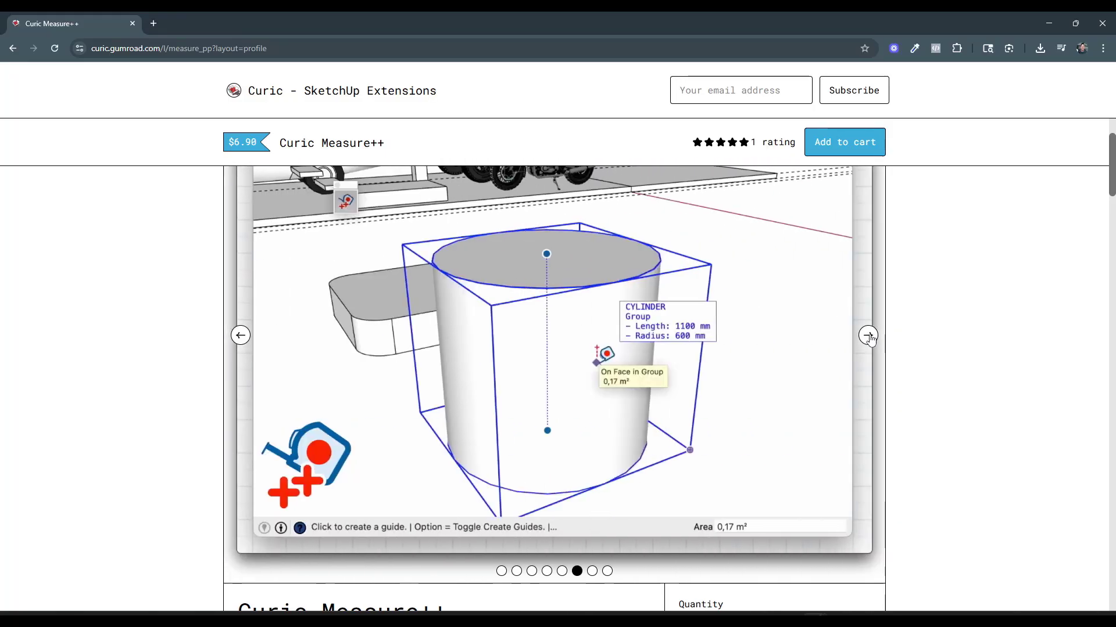
{"action": "left_click", "coordinate": [868, 336]}
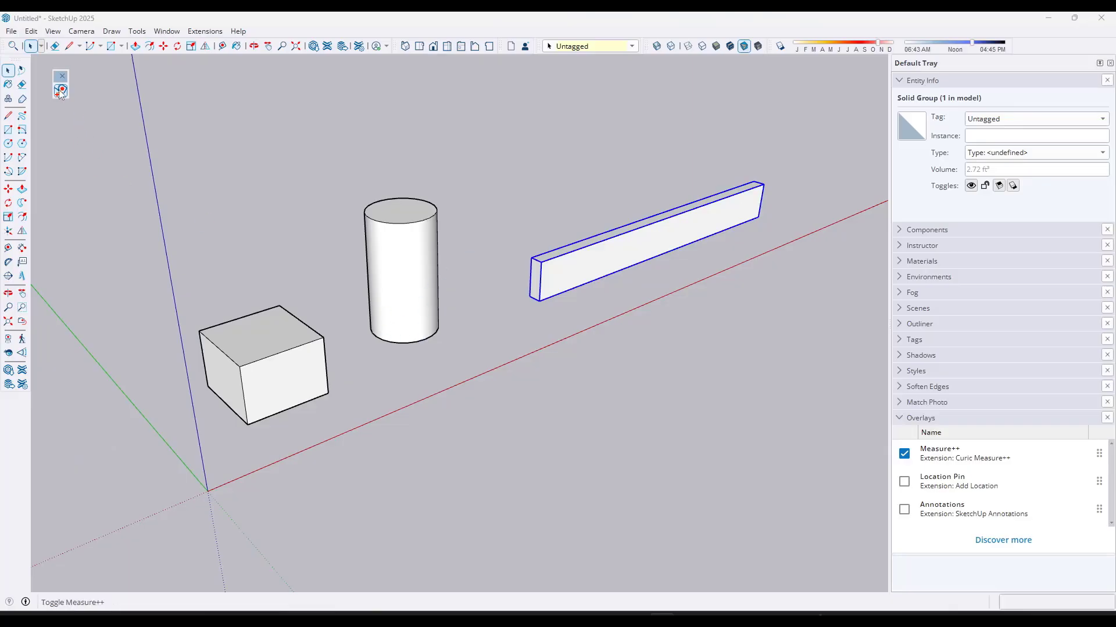
Toggle the Measure++ overlay off and back on, deselect everything, and start measuring
{"action": "left_click", "coordinate": [60, 93]}
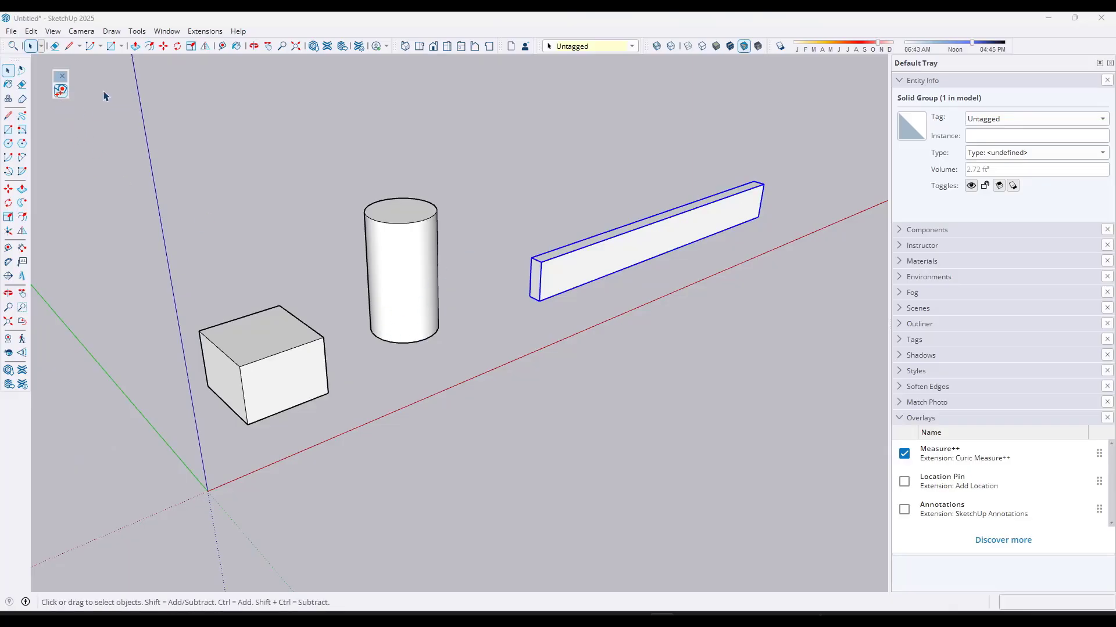
{"action": "left_click", "coordinate": [61, 93]}
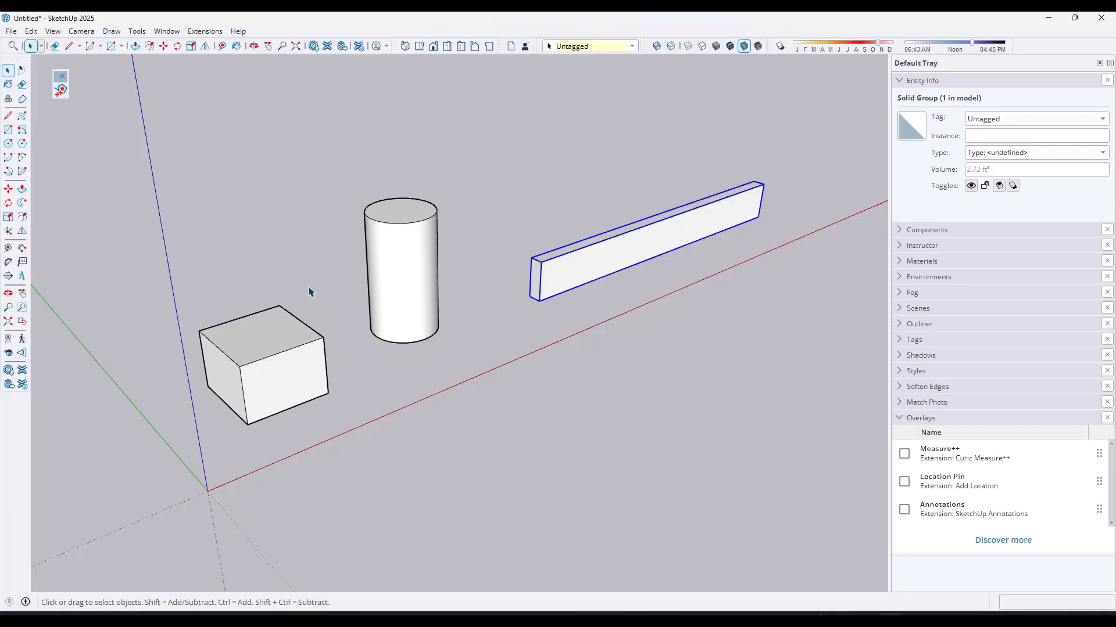
{"action": "left_click", "coordinate": [60, 91]}
{"action": "left_click", "coordinate": [622, 304]}
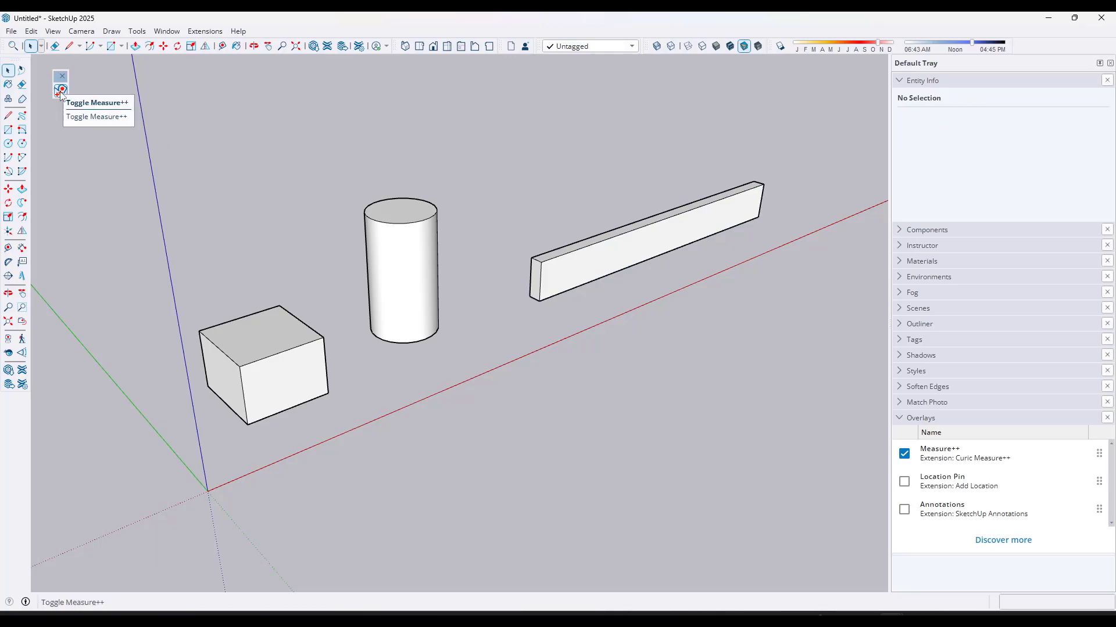
{"action": "left_click", "coordinate": [222, 46]}
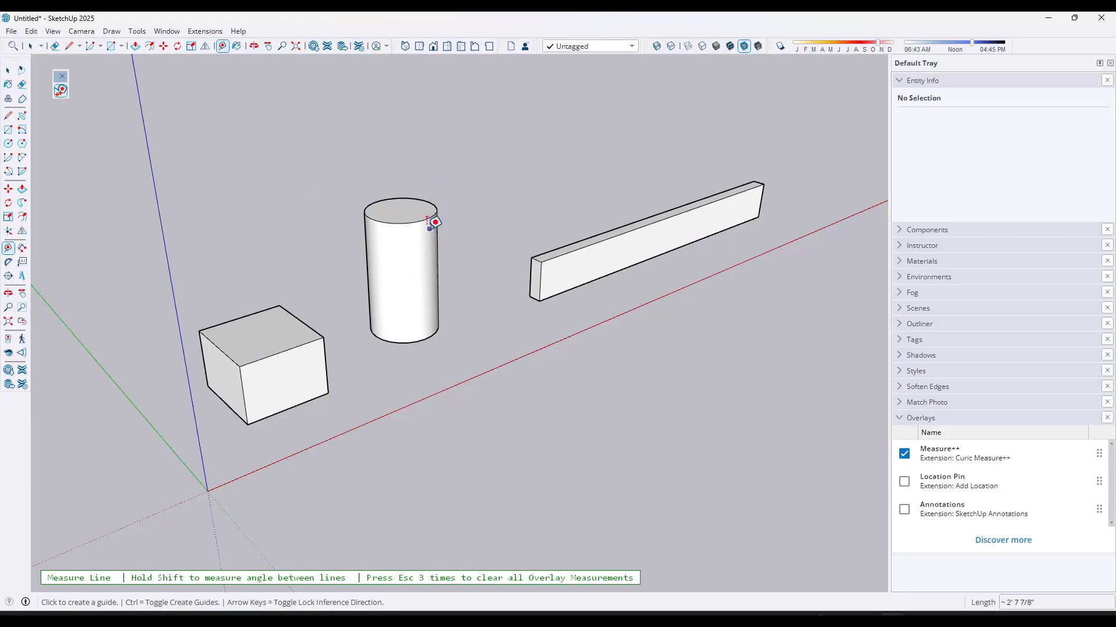
Show Measure++ size and volume for the box, cylinder (7647.31 in³) and beam (4693.38 in³)
{"action": "key", "text": "space"}
{"action": "left_click_drag", "start_coordinate": [151, 295], "coordinate": [339, 465]}
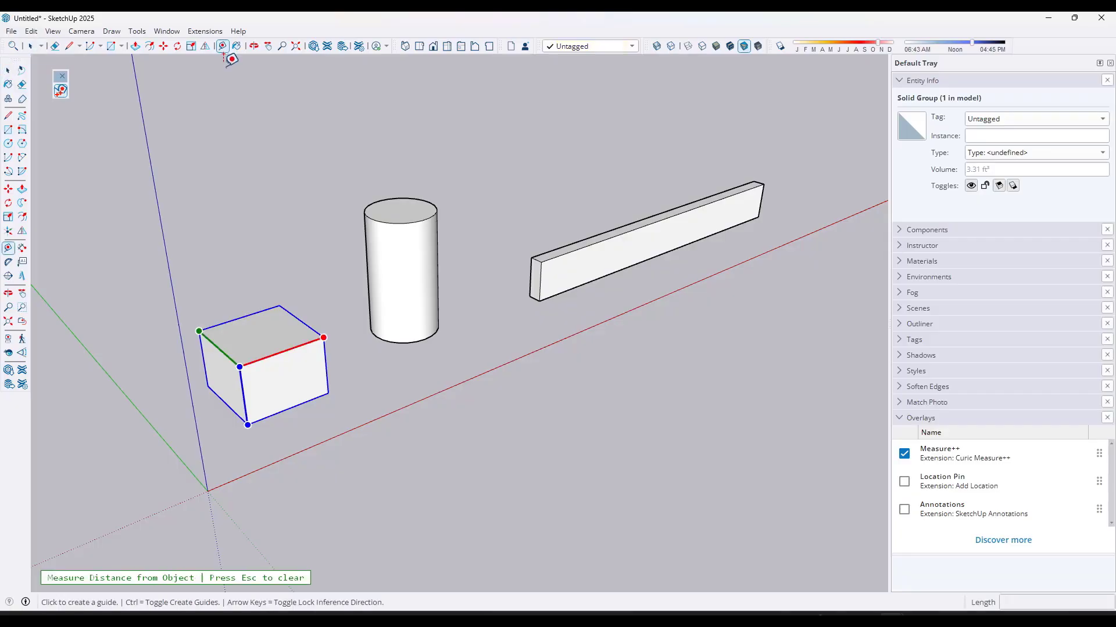
{"action": "left_click", "coordinate": [222, 46]}
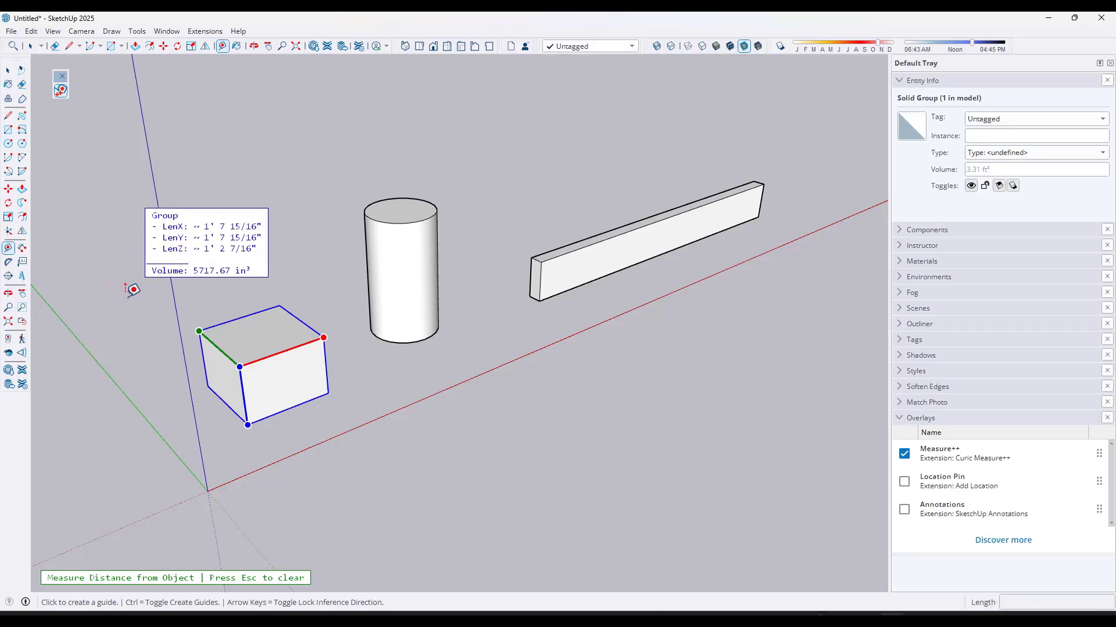
{"action": "key", "text": "space"}
{"action": "left_click", "coordinate": [220, 45]}
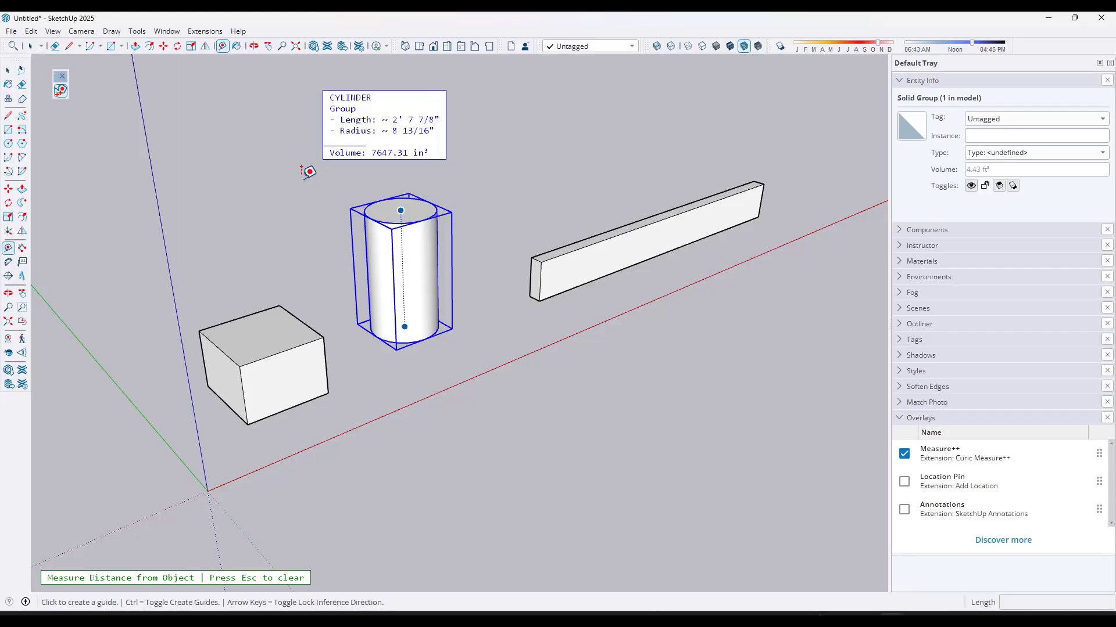
{"action": "key", "text": "space"}
{"action": "left_click", "coordinate": [617, 264]}
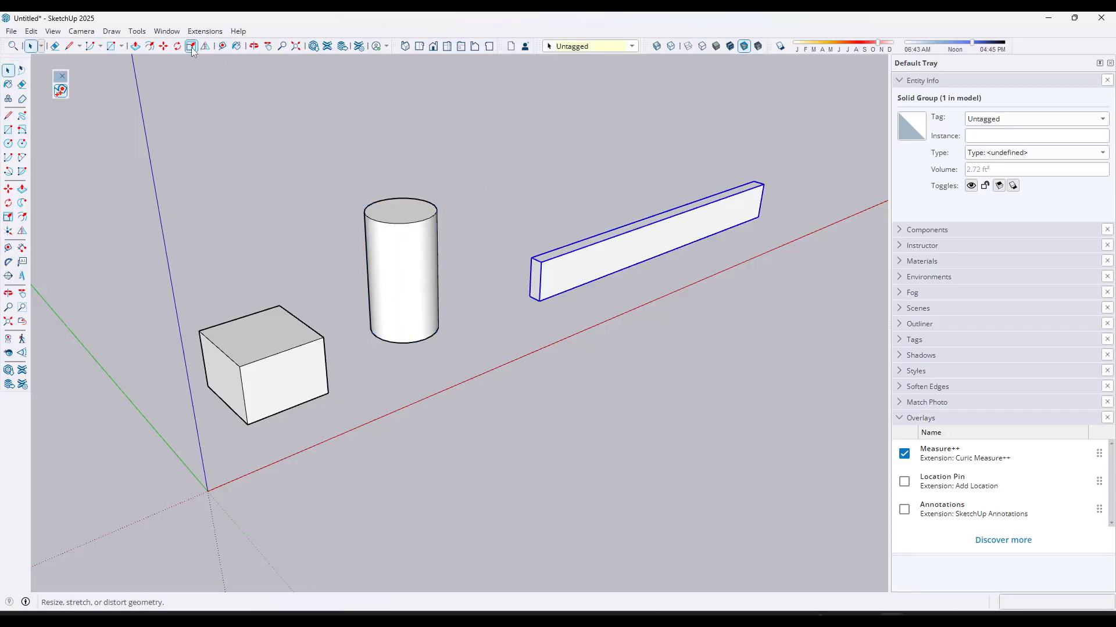
{"action": "left_click", "coordinate": [222, 46]}
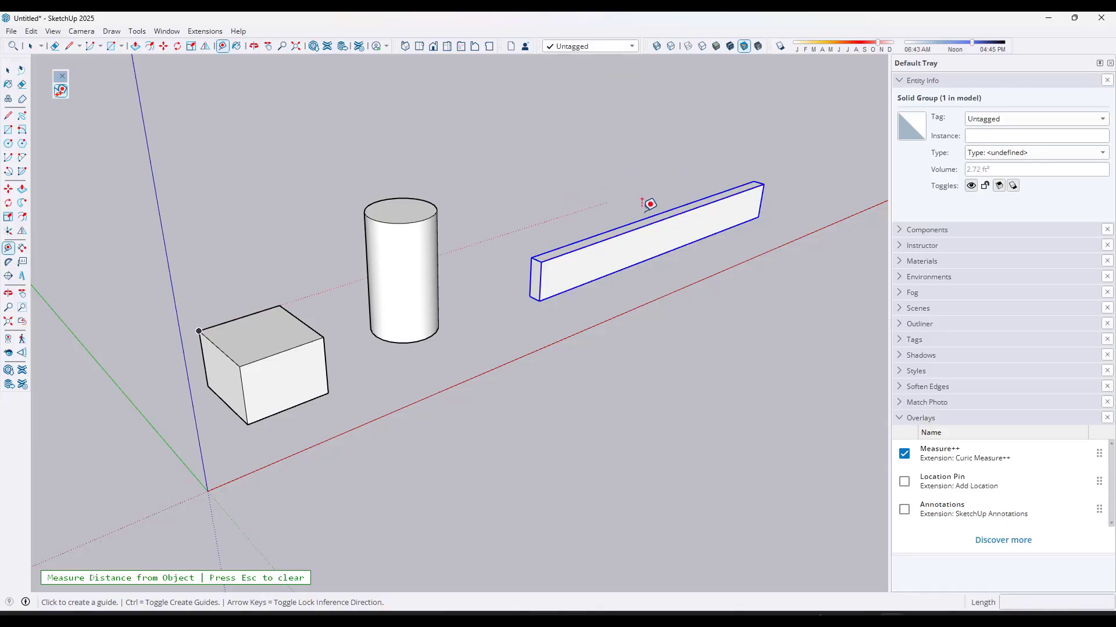
Inside the beam group, rotate the beam about its corner to a diagonal
{"action": "scroll", "coordinate": [672, 203], "scroll_direction": "down", "scroll_amount": 3}
{"action": "key", "text": "space"}
{"action": "middle_click_drag", "start_coordinate": [657, 239], "coordinate": [610, 289]}
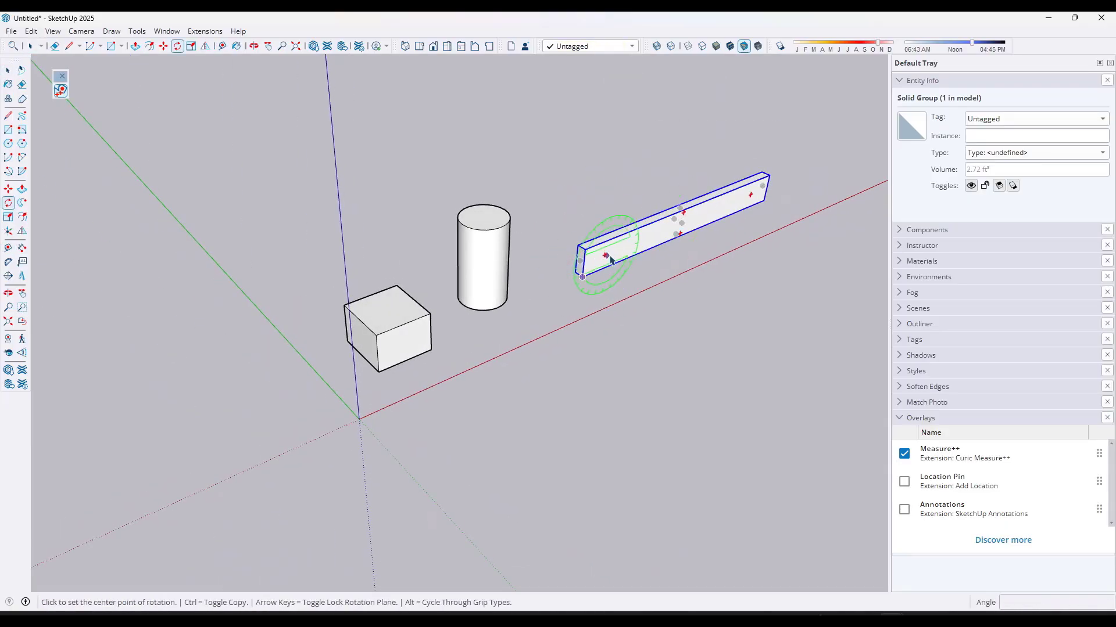
{"action": "double_click", "coordinate": [610, 260]}
{"action": "left_click", "coordinate": [620, 253]}
{"action": "key", "text": "q"}
{"action": "left_click", "coordinate": [582, 277]}
{"action": "left_click", "coordinate": [765, 201]}
{"action": "left_click", "coordinate": [732, 119]}
{"action": "key", "text": "space"}
{"action": "key", "text": "Escape"}
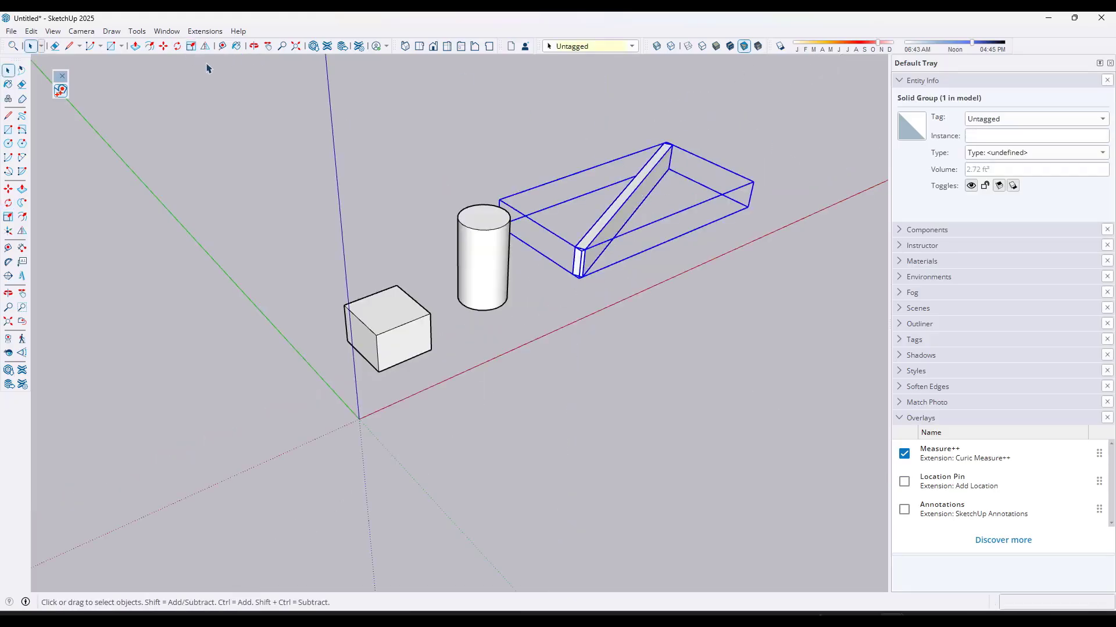
Read the rotated beam group's enlarged size and volume, then select the cylinder
{"action": "left_click", "coordinate": [223, 46]}
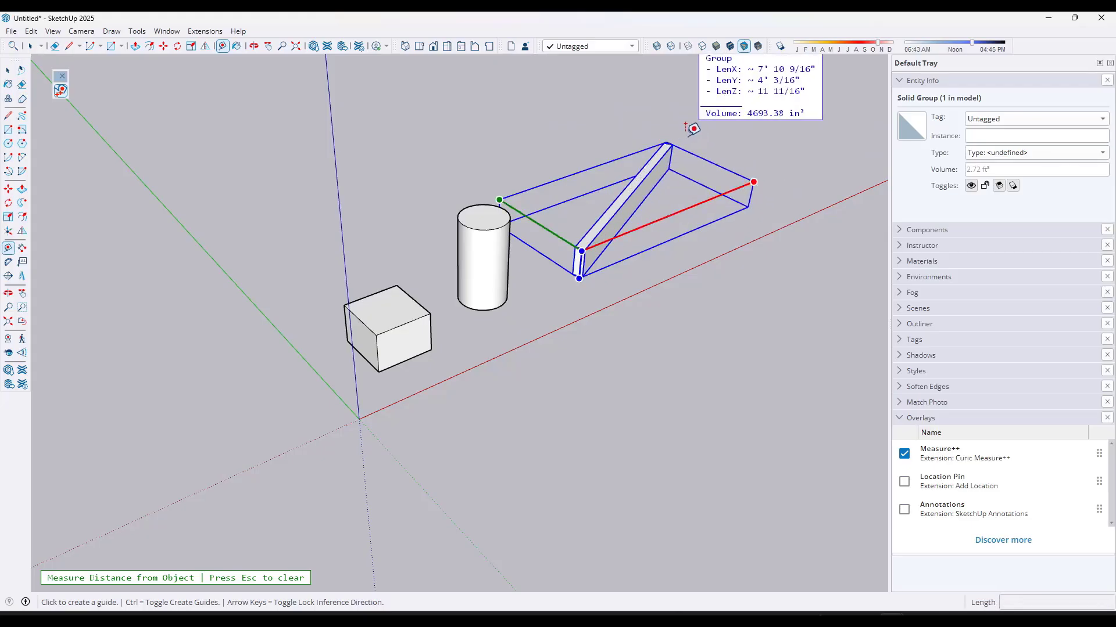
{"action": "scroll", "coordinate": [531, 323], "scroll_direction": "down", "scroll_amount": 2}
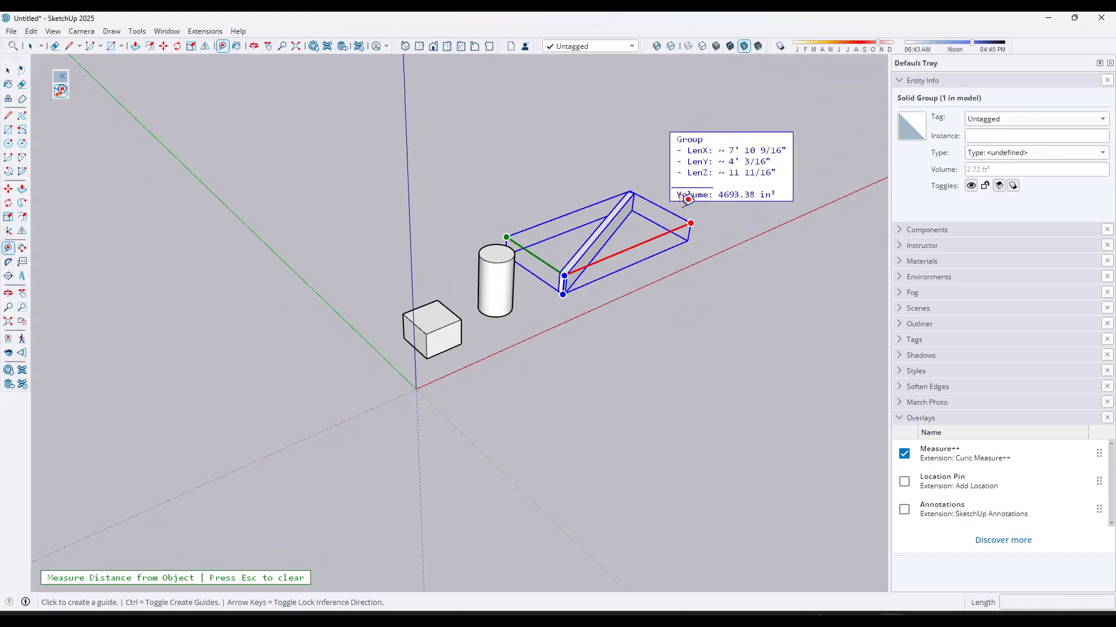
{"action": "key", "text": "space"}
{"action": "middle_click_drag", "start_coordinate": [689, 204], "coordinate": [407, 343]}
{"action": "left_click", "coordinate": [408, 337]}
{"action": "scroll", "coordinate": [389, 337], "scroll_direction": "down", "scroll_amount": 1}
Copy the cylinder to the right and nudge the copy slightly higher
{"action": "key", "text": "m"}
{"action": "key", "text": "ctrl"}
{"action": "left_click", "coordinate": [408, 347]}
{"action": "left_click", "coordinate": [585, 337]}
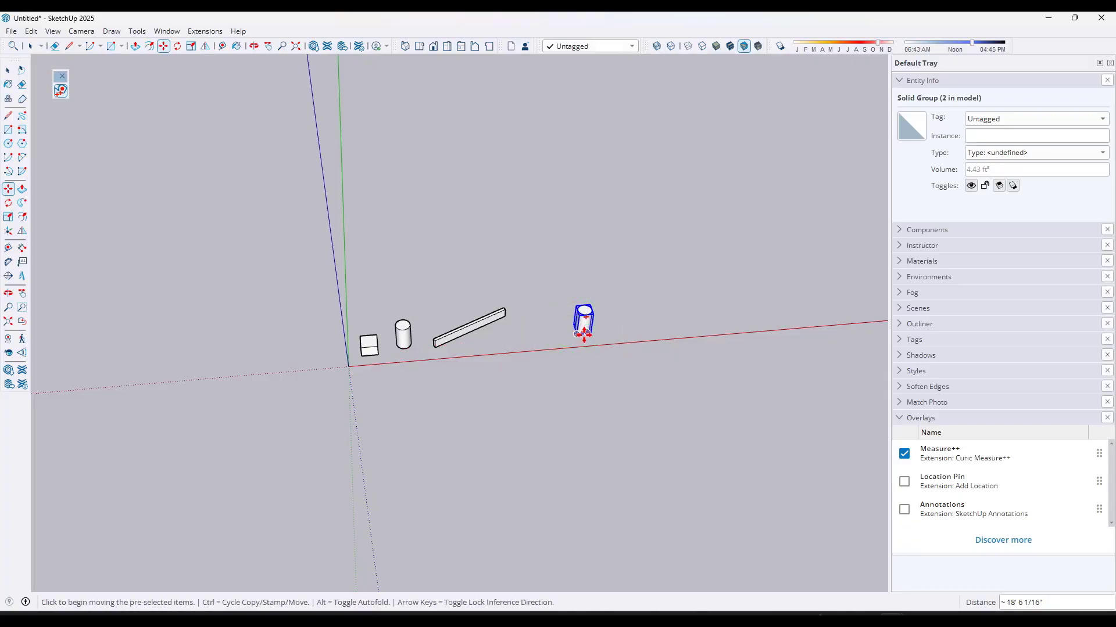
{"action": "left_click", "coordinate": [585, 339]}
{"action": "left_click", "coordinate": [582, 303]}
{"action": "key", "text": "space"}
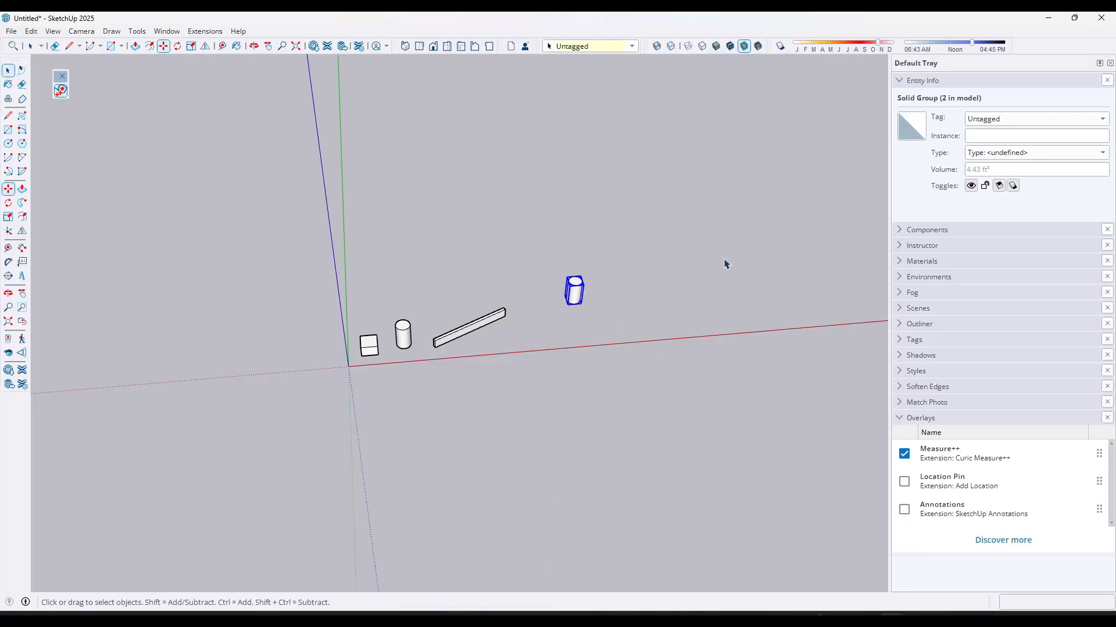
{"action": "scroll", "coordinate": [668, 250], "scroll_direction": "up", "scroll_amount": 4}
{"action": "mouse_move", "coordinate": [488, 241]}
{"action": "middle_mouse_down"}
{"action": "mouse_move", "coordinate": [418, 211]}
{"action": "mouse_move", "coordinate": [483, 229]}
{"action": "middle_mouse_up"}
Make a radial array of five rotated cylinder copies (*5) around the arc centre
{"action": "key", "text": "q"}
{"action": "left_click", "coordinate": [453, 253]}
{"action": "left_click", "coordinate": [263, 377]}
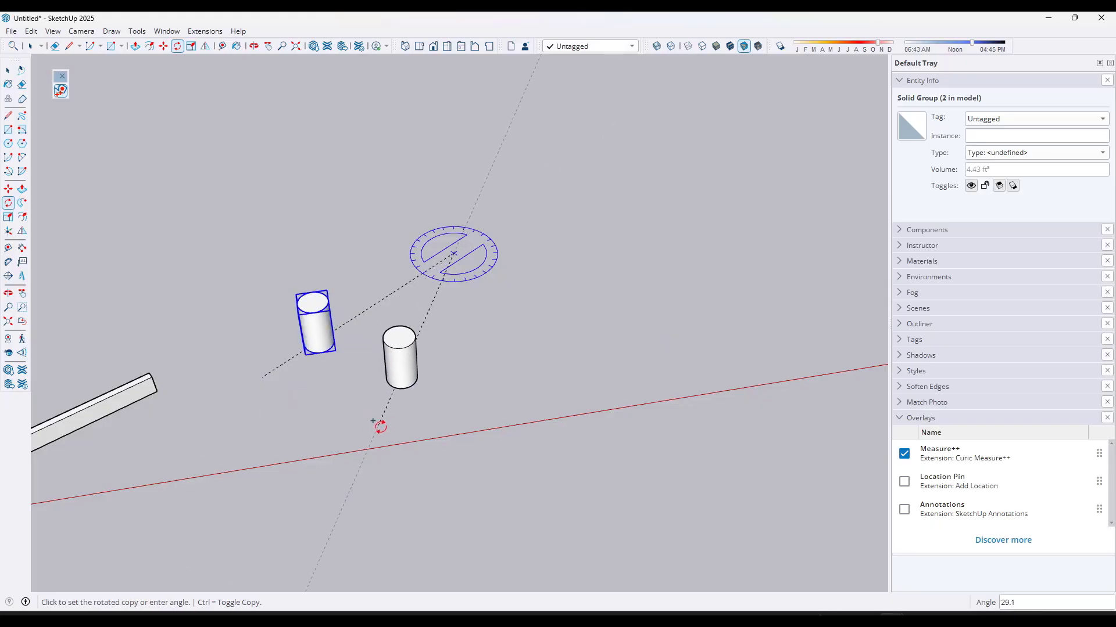
{"action": "left_click", "coordinate": [389, 427]}
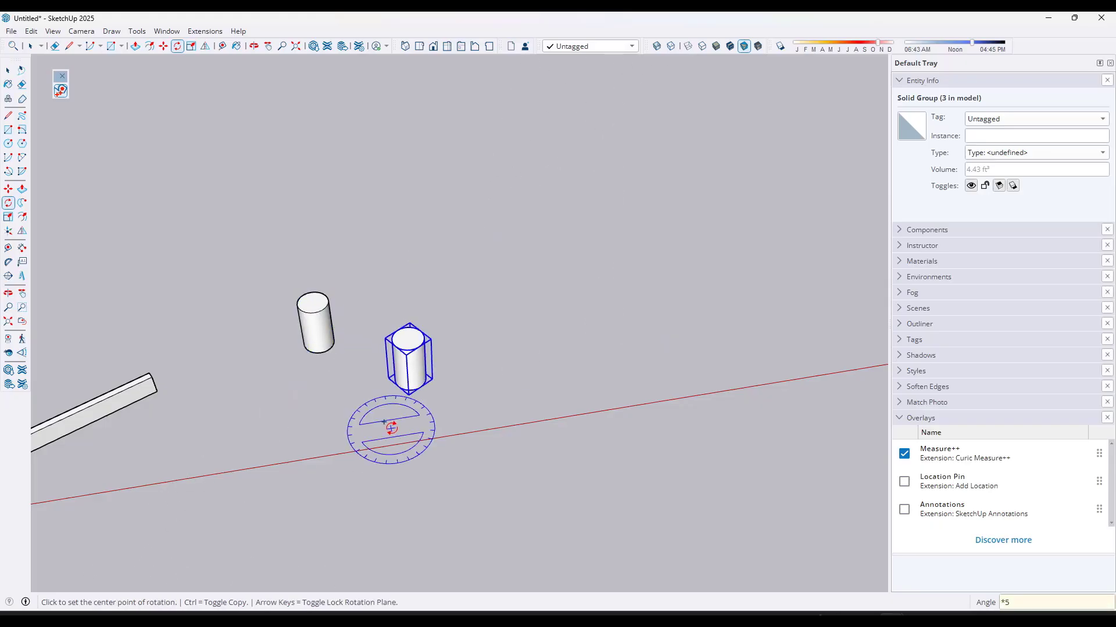
{"action": "type", "text": "*5"}
{"action": "key", "text": "Return"}
{"action": "key", "text": "space"}
Number the six cylinders with Measure++ and read the 5' 8 7/8" gaps between them
{"action": "left_click_drag", "start_coordinate": [307, 215], "coordinate": [770, 458]}
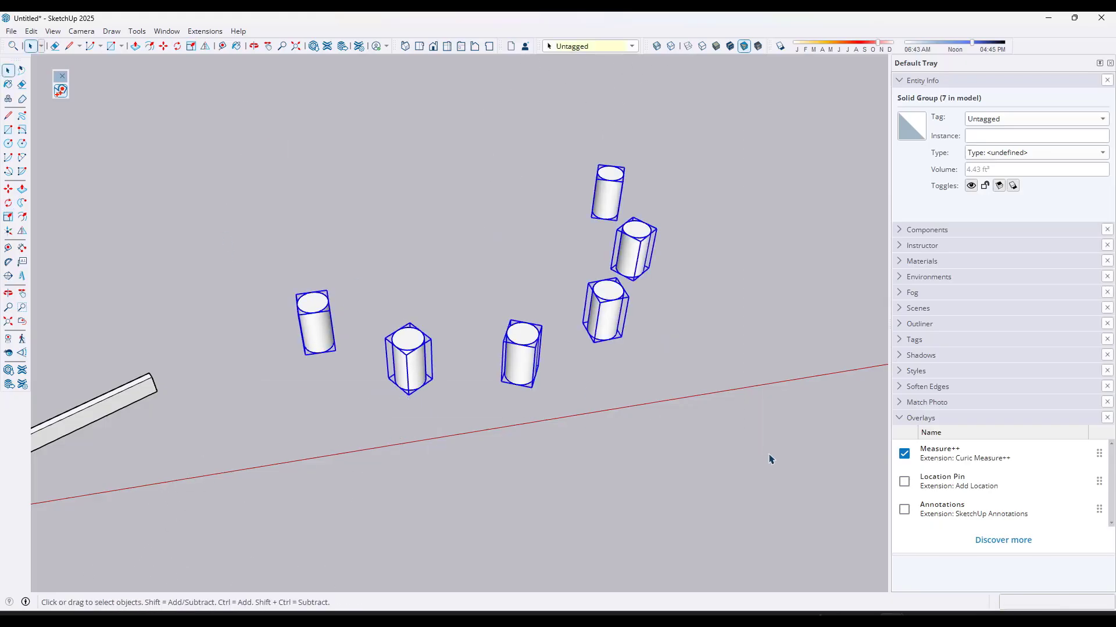
{"action": "left_click", "coordinate": [222, 45]}
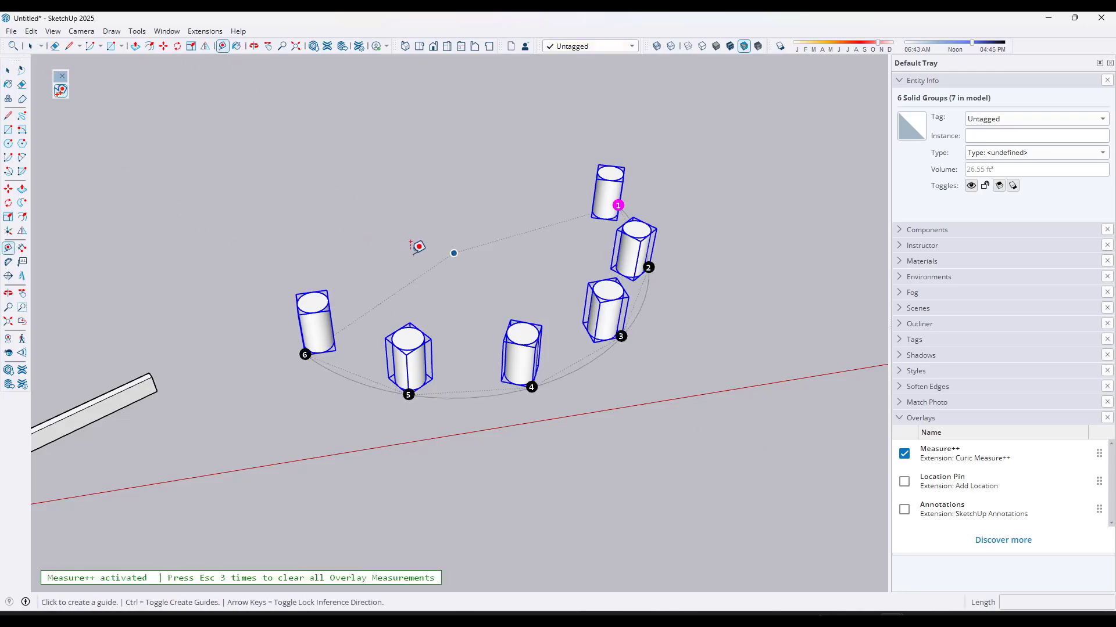
{"action": "mouse_move", "coordinate": [454, 242]}
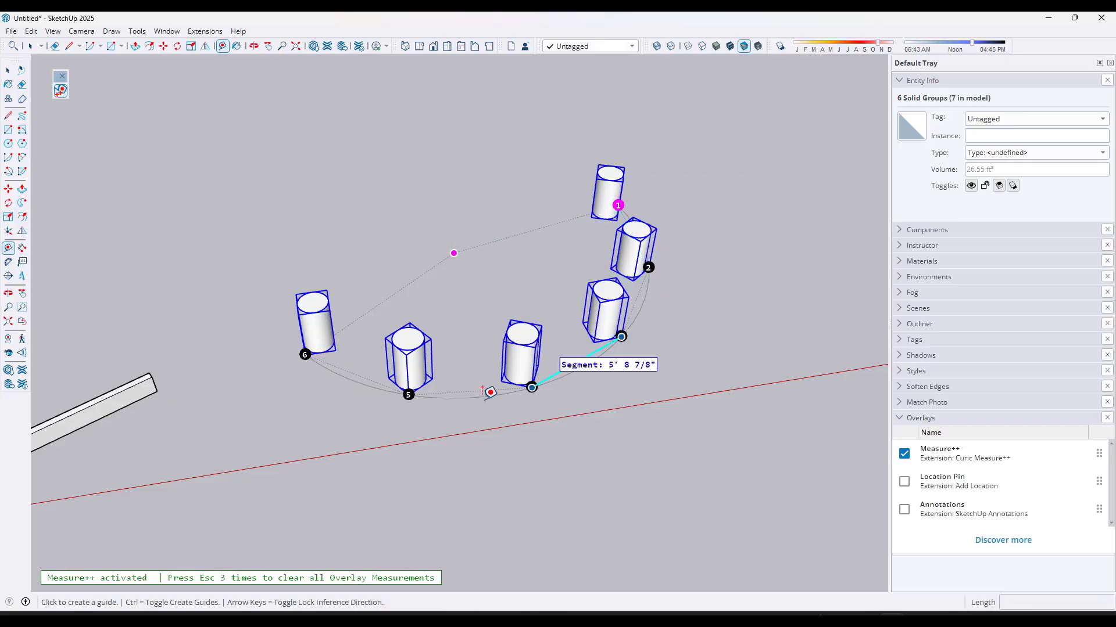
{"action": "mouse_move", "coordinate": [486, 379]}
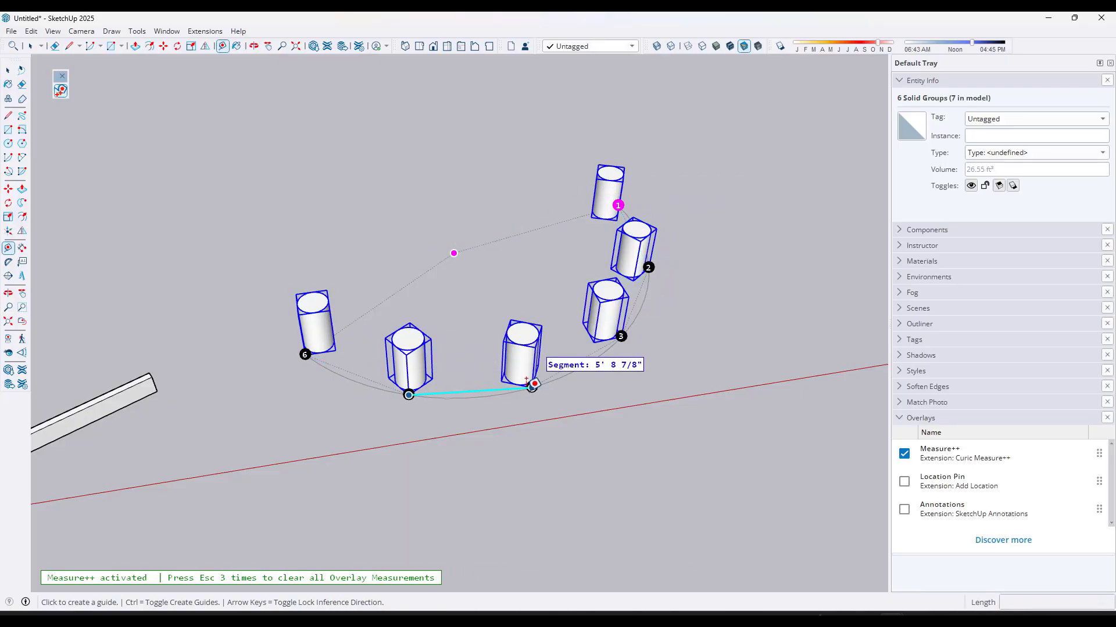
{"action": "mouse_move", "coordinate": [361, 372]}
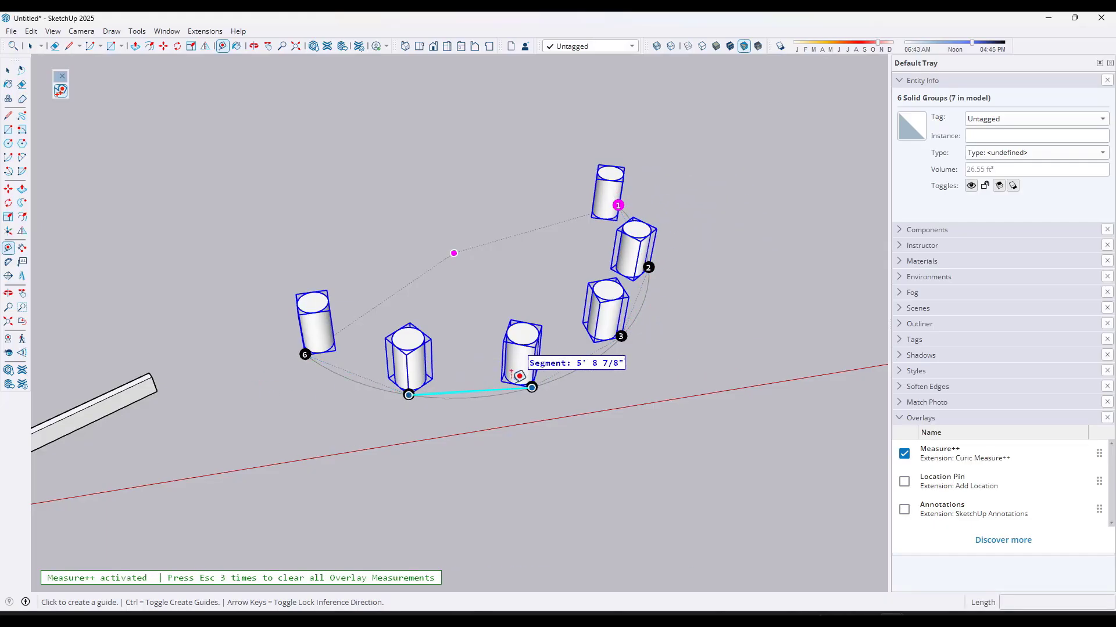
{"action": "key", "text": "space"}
Move the top cylinder about 3' 6" to the left, out of line
{"action": "left_click", "coordinate": [601, 200]}
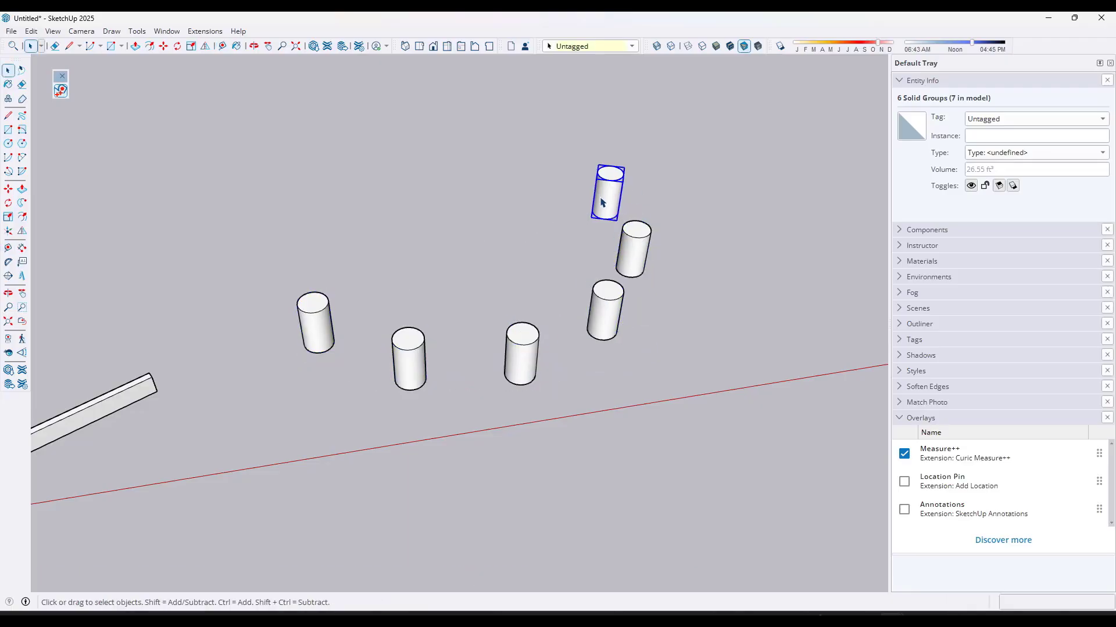
{"action": "key", "text": "m"}
{"action": "left_click", "coordinate": [599, 200]}
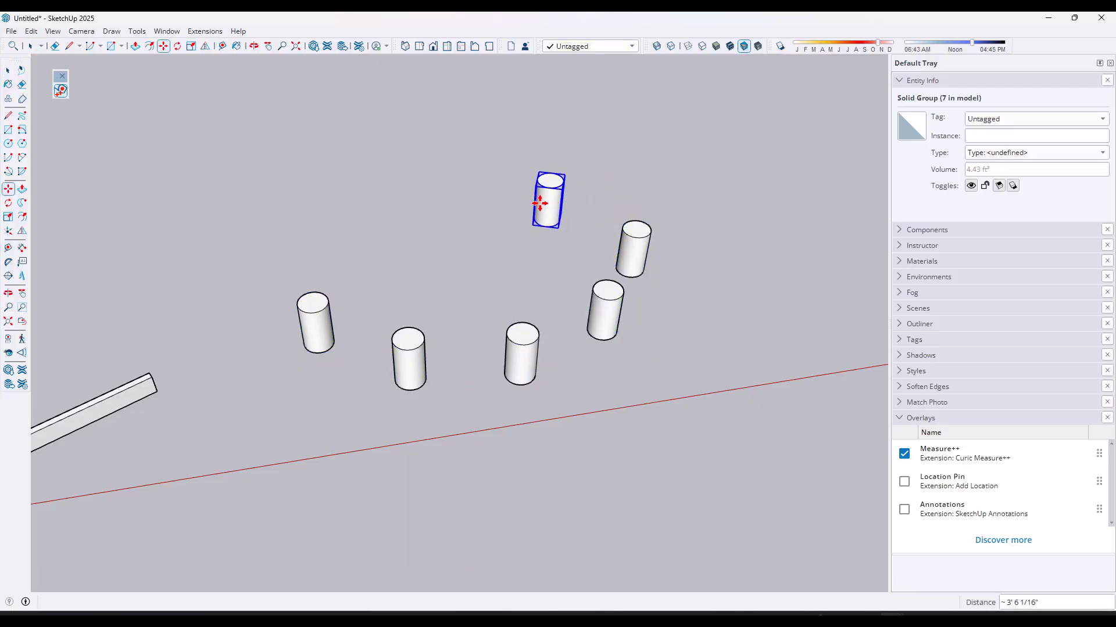
{"action": "left_click", "coordinate": [540, 204]}
{"action": "key", "text": "space"}
Select the cylinders, turn Measure++ on, and pin the arc's centre point
{"action": "left_click_drag", "start_coordinate": [222, 132], "coordinate": [674, 359]}
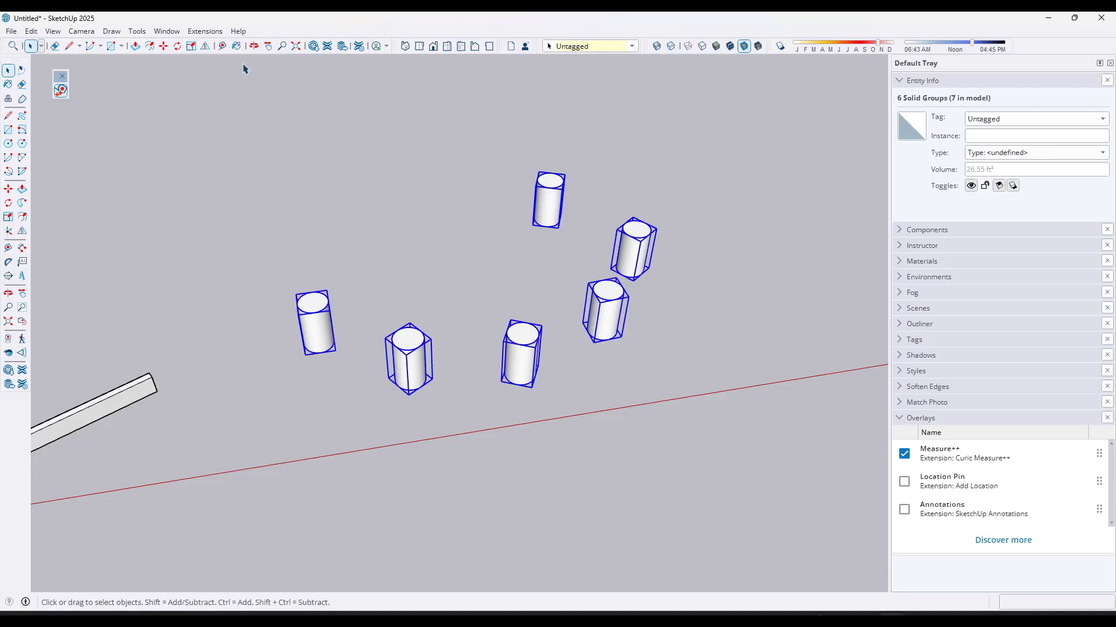
{"action": "key", "text": "t"}
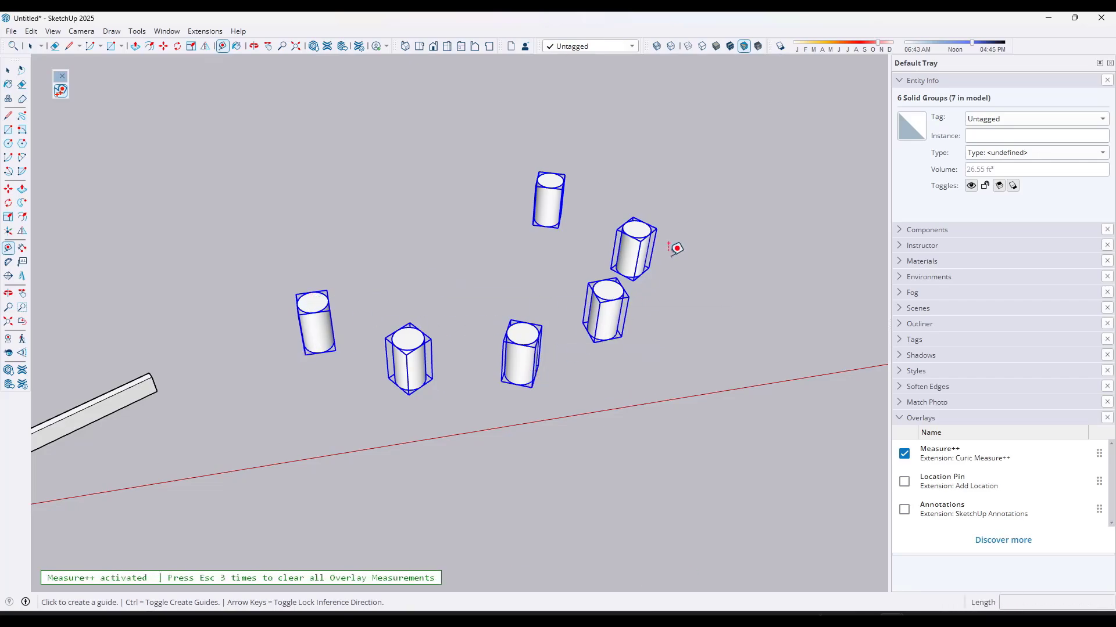
{"action": "key", "text": "space"}
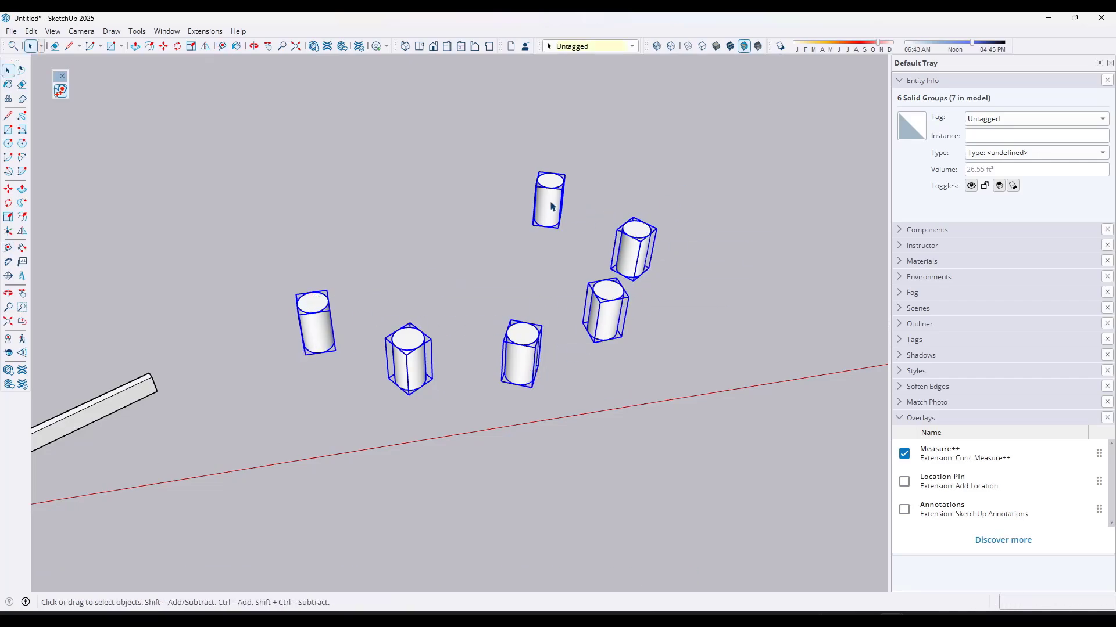
{"action": "left_click", "coordinate": [222, 46]}
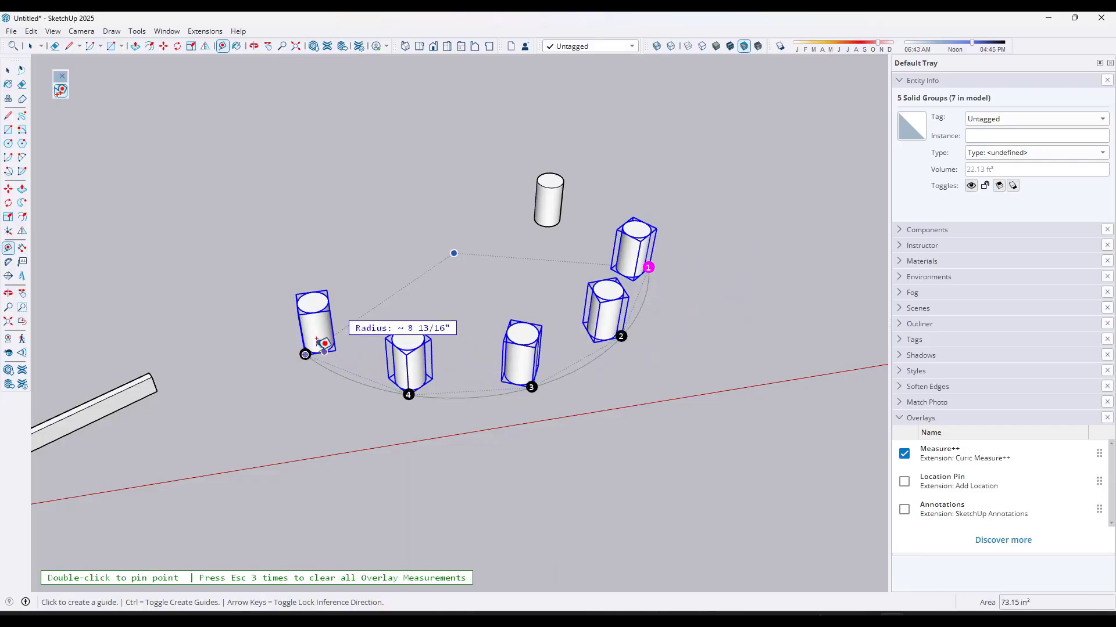
{"action": "double_click", "coordinate": [454, 253]}
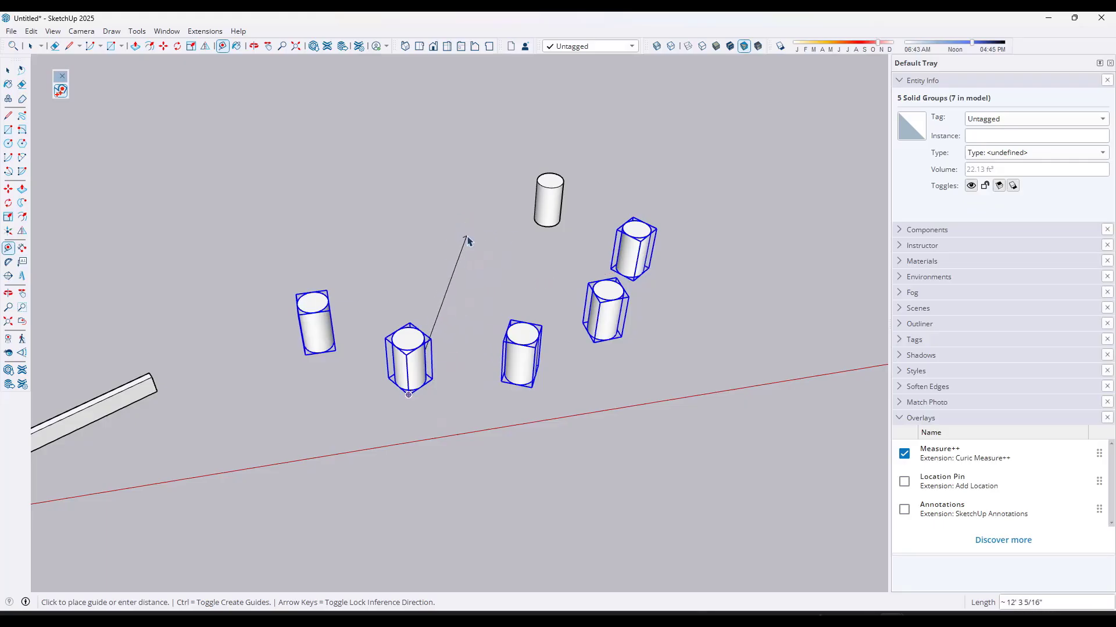
{"action": "key", "text": "space"}
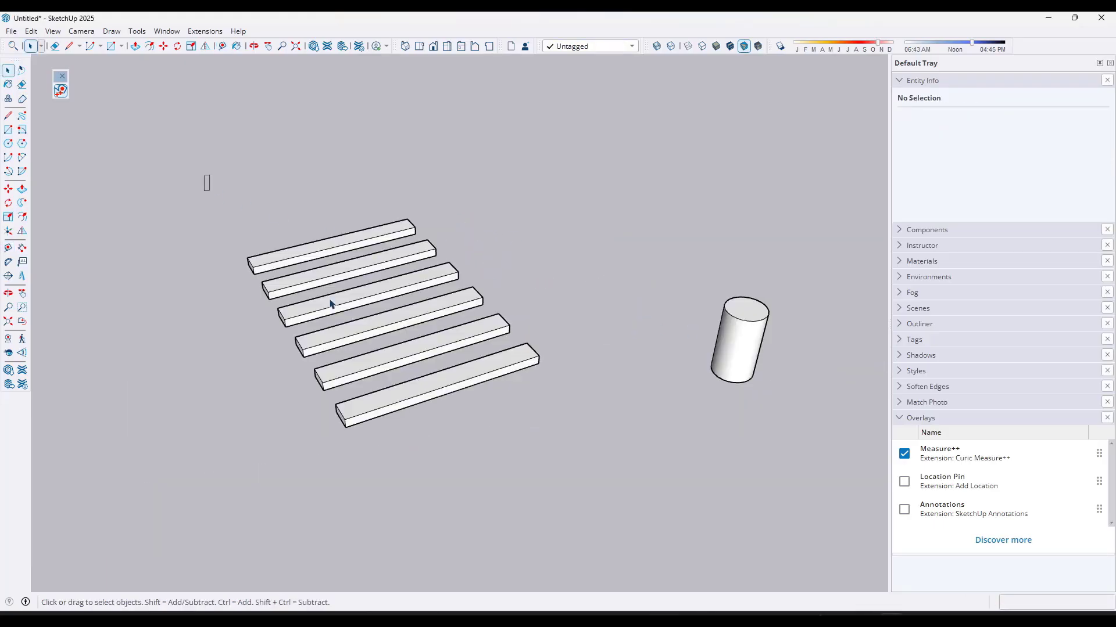
Select the six planks and show Measure++ spacing measurements across them
{"action": "left_click_drag", "start_coordinate": [409, 362], "coordinate": [639, 497]}
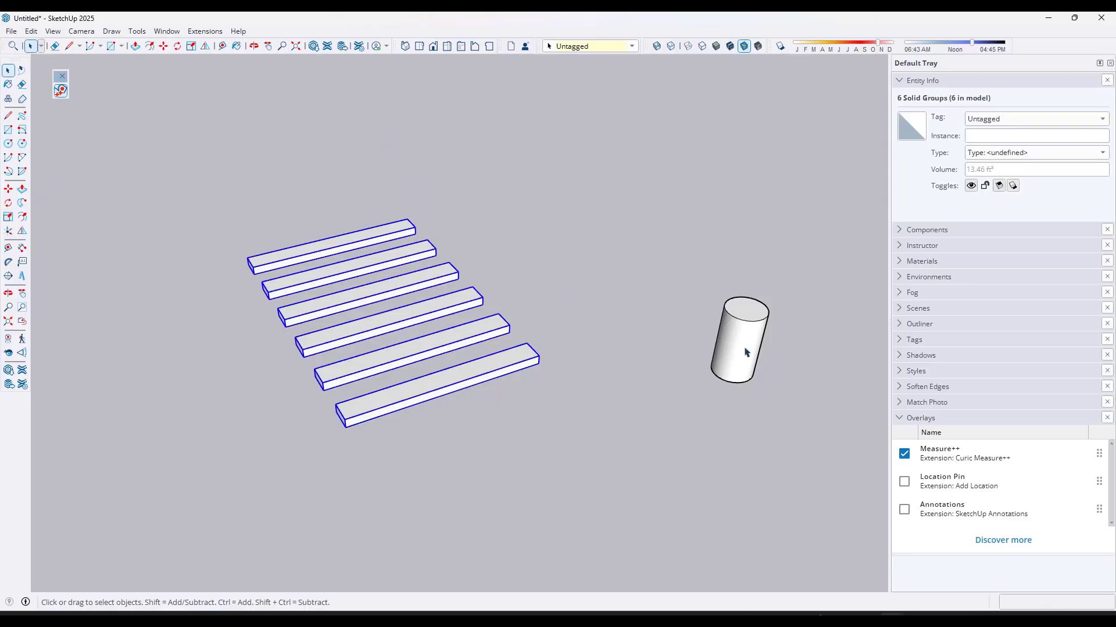
{"action": "left_click", "coordinate": [222, 46]}
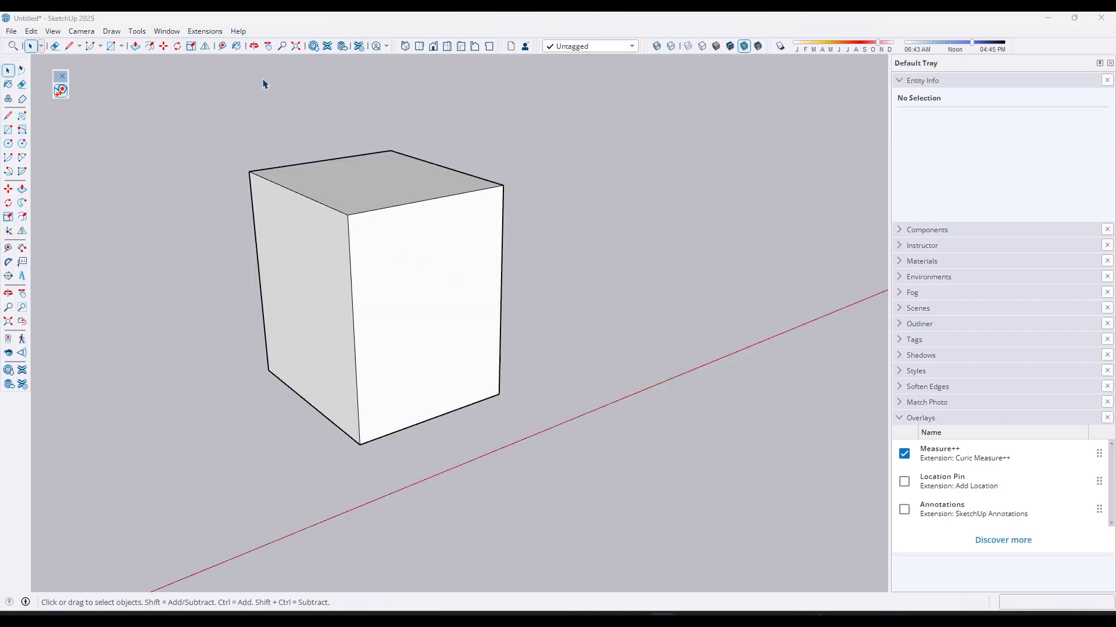
Read the 7' 2 3/4" Parallel Gap on the box's front face, starting a guide from its top edge
{"action": "left_click", "coordinate": [222, 46]}
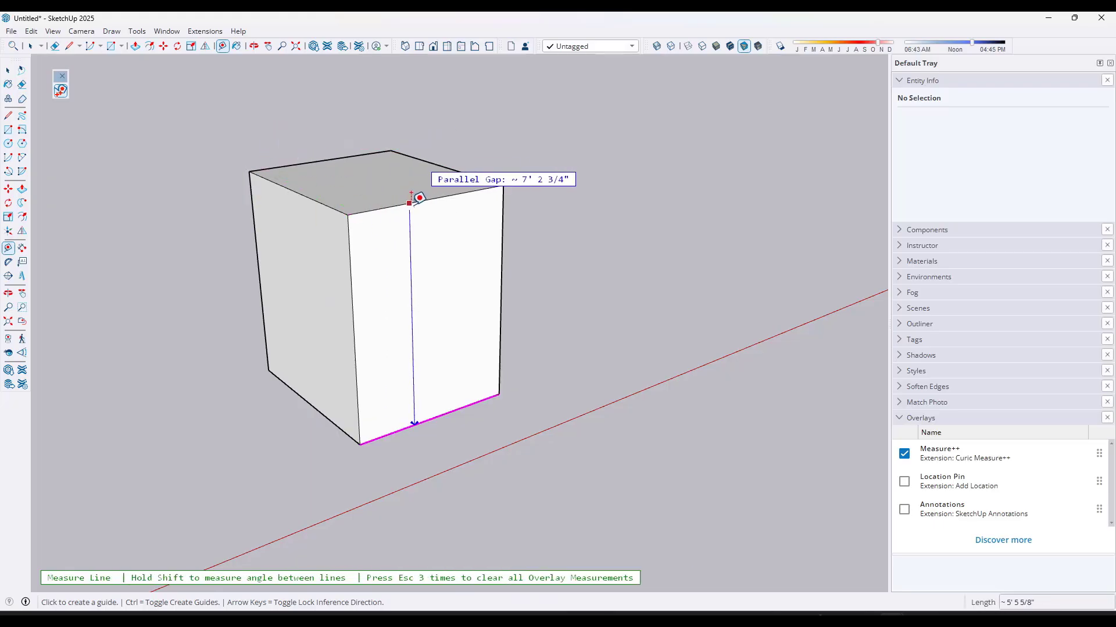
{"action": "left_click", "coordinate": [426, 196]}
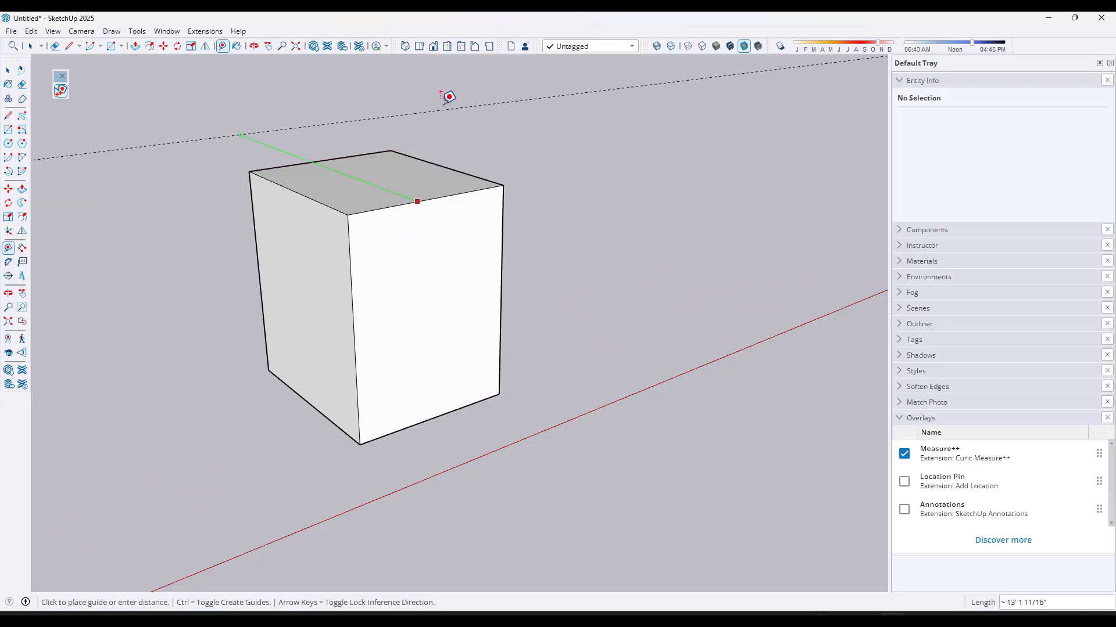
Pin the box's 6' 4 5/8", 5' 5 5/8" and 7' 2 3/4" edge dimensions
{"action": "left_click", "coordinate": [378, 111]}
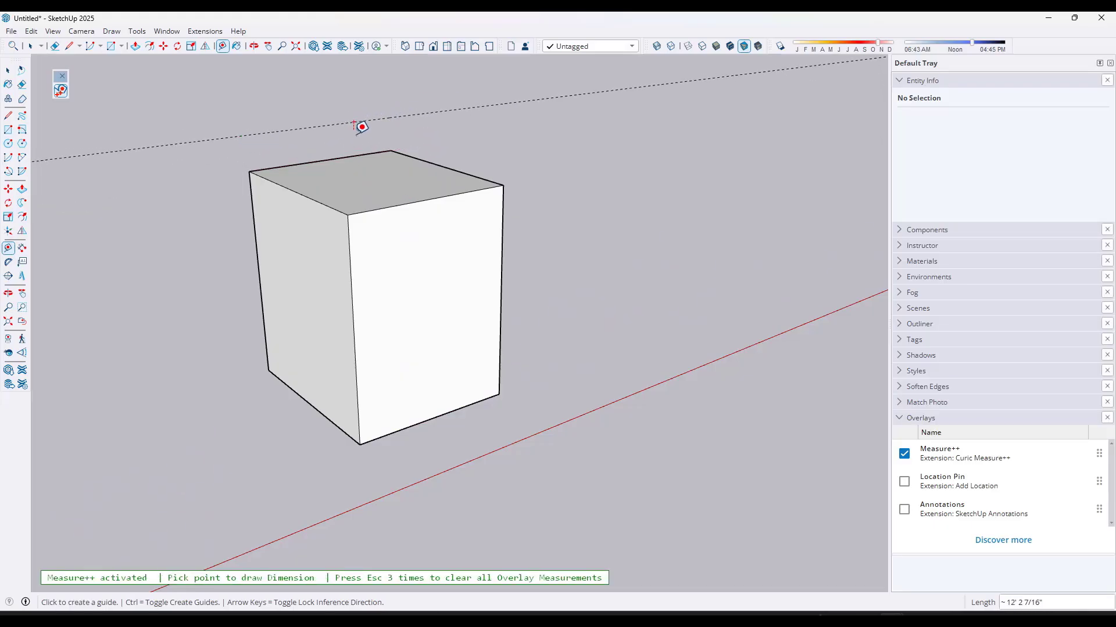
{"action": "key", "text": "Escape"}
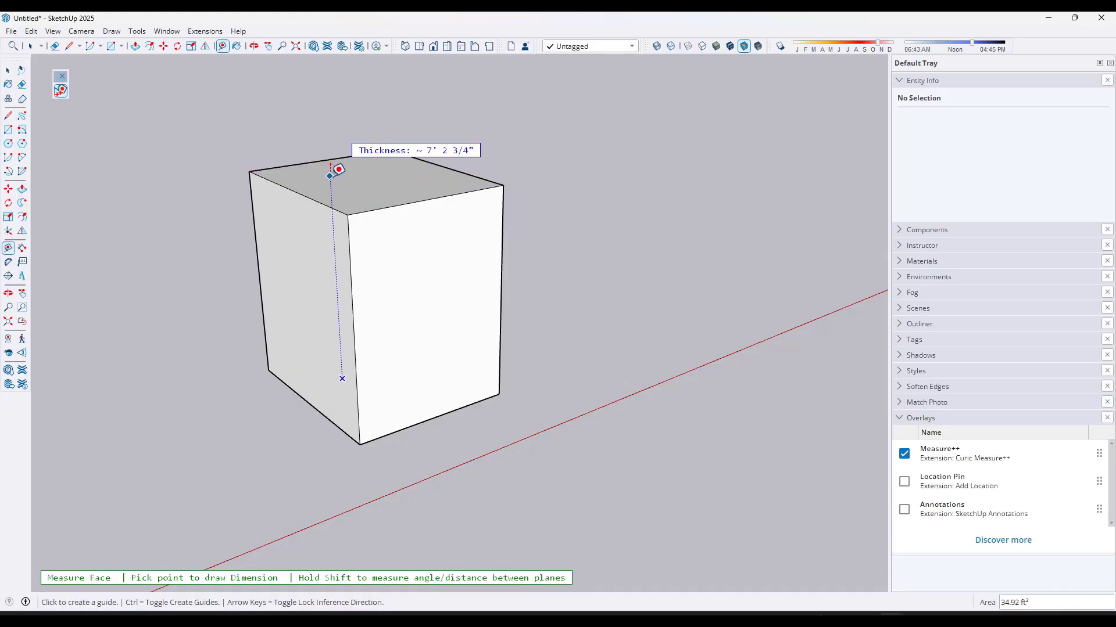
{"action": "left_click", "coordinate": [249, 171]}
{"action": "left_click", "coordinate": [348, 214]}
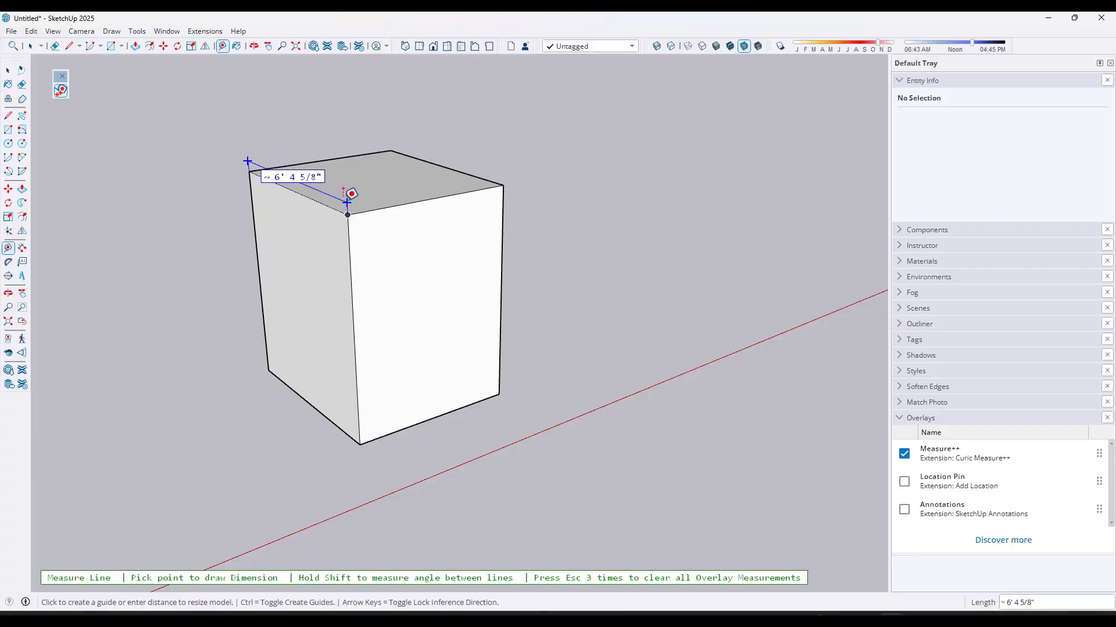
{"action": "left_click", "coordinate": [503, 184]}
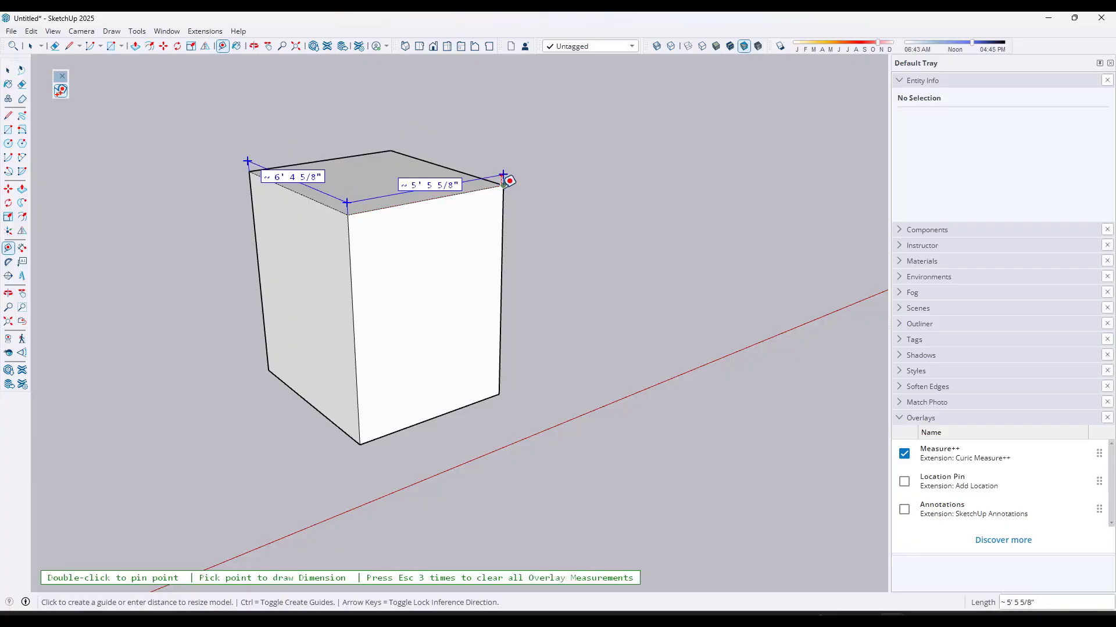
{"action": "left_click", "coordinate": [499, 392]}
Orbit around the box to inspect the pinned dimensions, then clear all overlays
{"action": "middle_click_drag", "start_coordinate": [618, 281], "coordinate": [424, 262]}
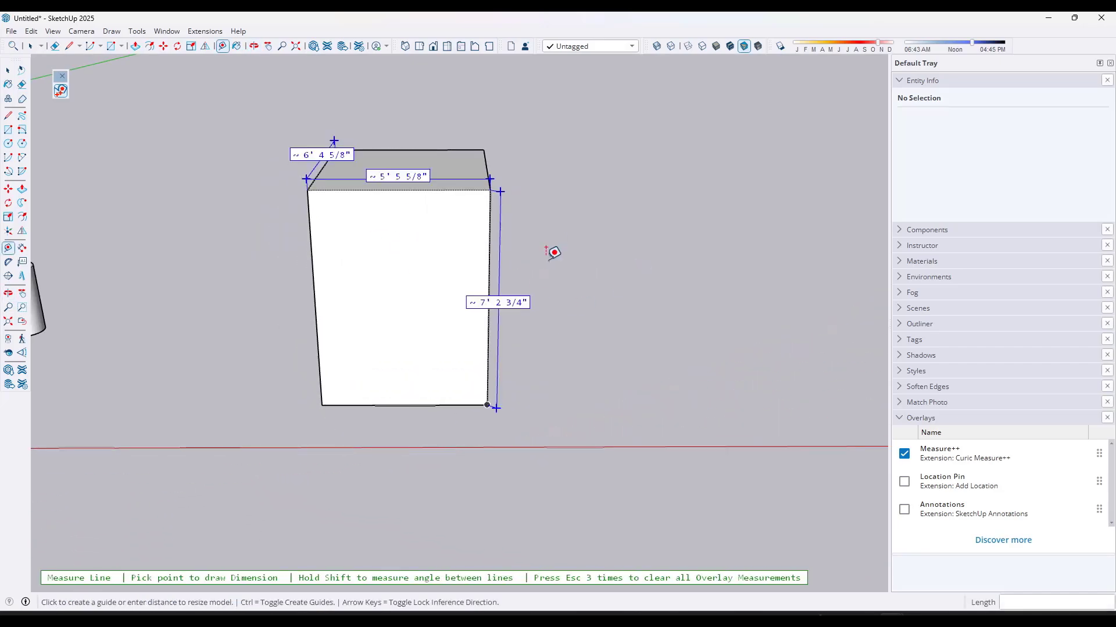
{"action": "middle_click_drag", "start_coordinate": [556, 253], "coordinate": [754, 306]}
{"action": "left_click", "coordinate": [952, 460]}
{"action": "middle_click_drag", "start_coordinate": [240, 158], "coordinate": [523, 189]}
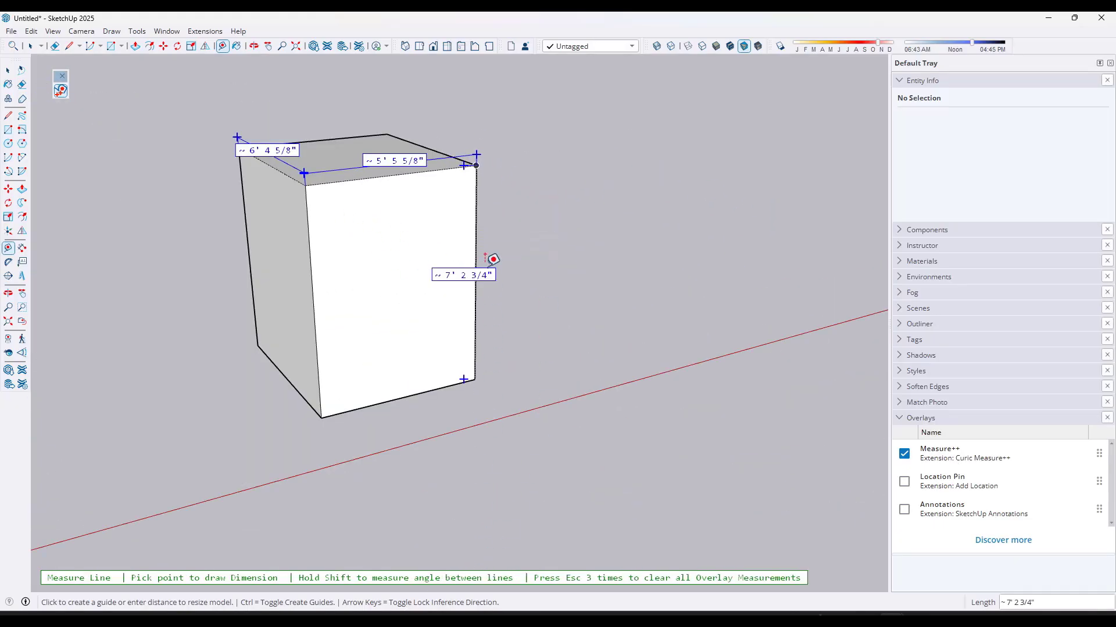
{"action": "key", "text": "Escape"}
{"action": "key", "text": "Escape"}
{"action": "key", "text": "Escape"}
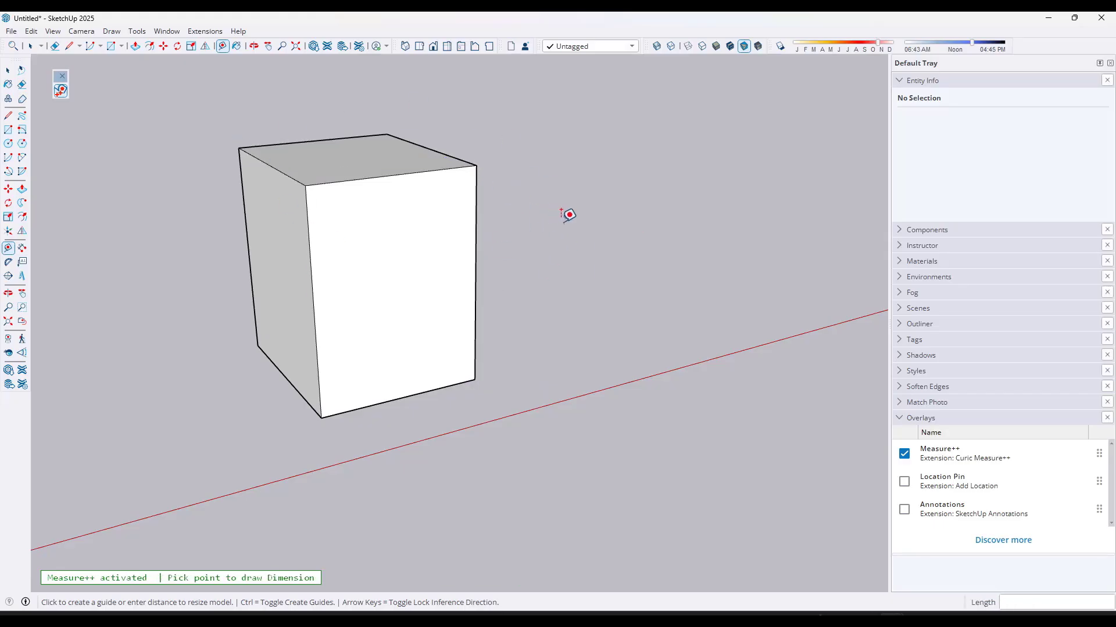
{"action": "middle_click_drag", "start_coordinate": [431, 224], "coordinate": [331, 194]}
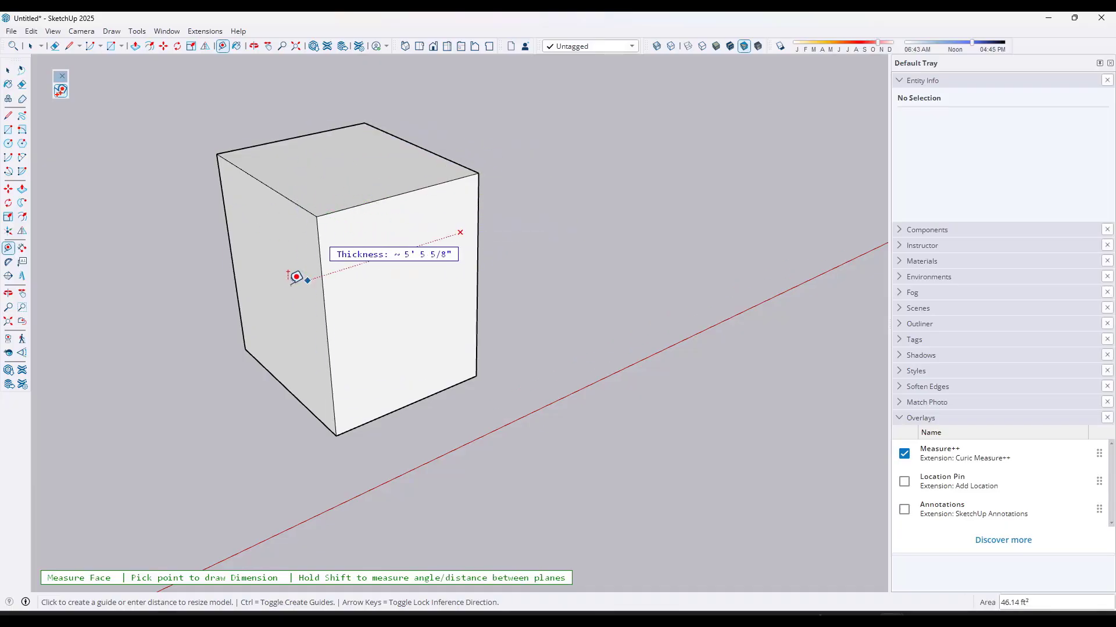
Draw a rectangle on the box's front face and push it inward to cut an opening
{"action": "key", "text": "space"}
{"action": "key", "text": "r"}
{"action": "left_click", "coordinate": [366, 244]}
{"action": "left_click", "coordinate": [451, 336]}
{"action": "key", "text": "p"}
{"action": "left_click", "coordinate": [426, 312]}
{"action": "left_click", "coordinate": [394, 276]}
{"action": "key", "text": "space"}
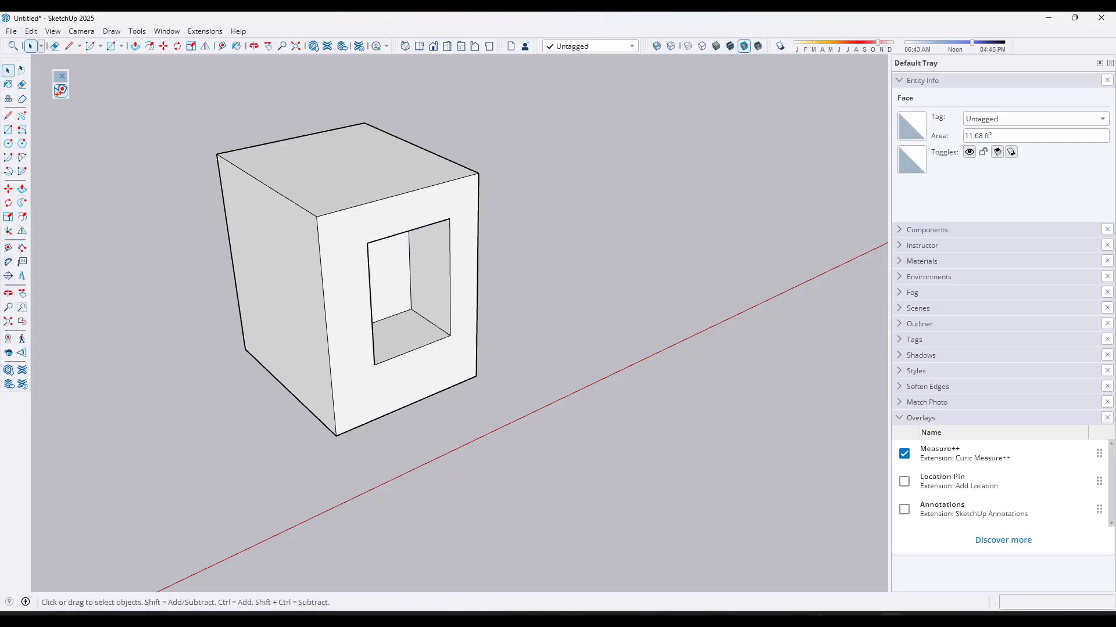
Pin the opening's 4' 5/8" height with Measure++
{"action": "left_click", "coordinate": [223, 48]}
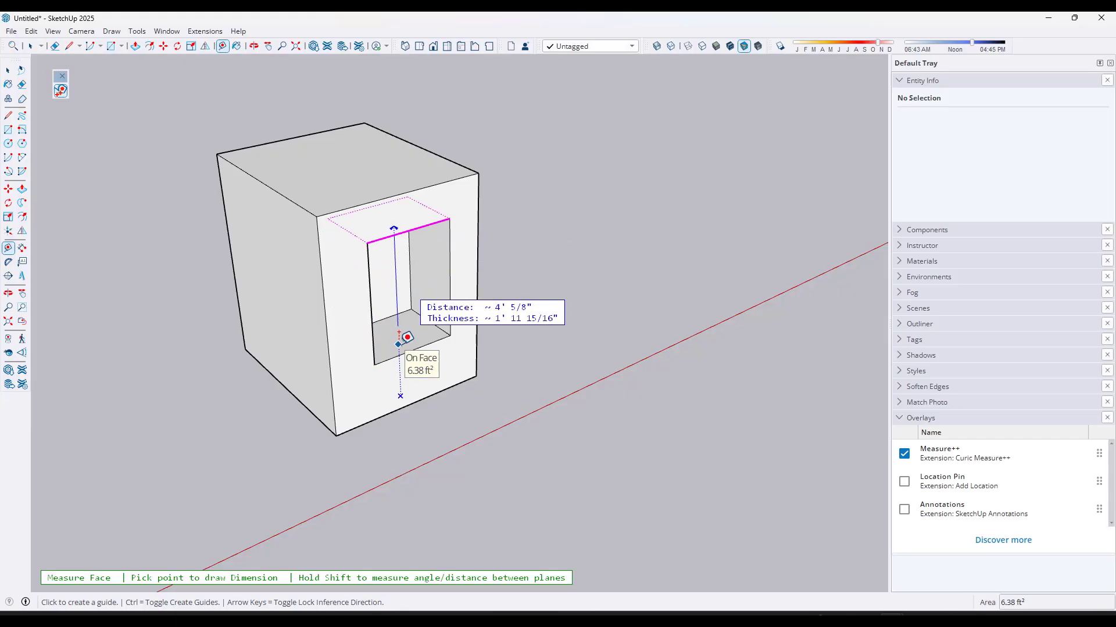
{"action": "left_click", "coordinate": [367, 244]}
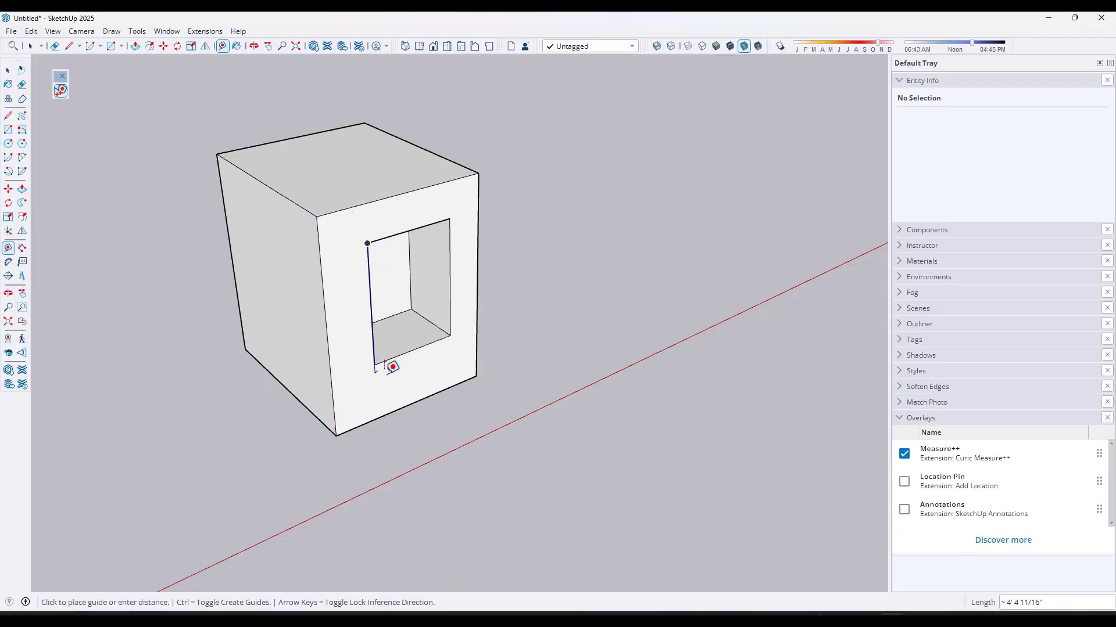
{"action": "left_click", "coordinate": [374, 364]}
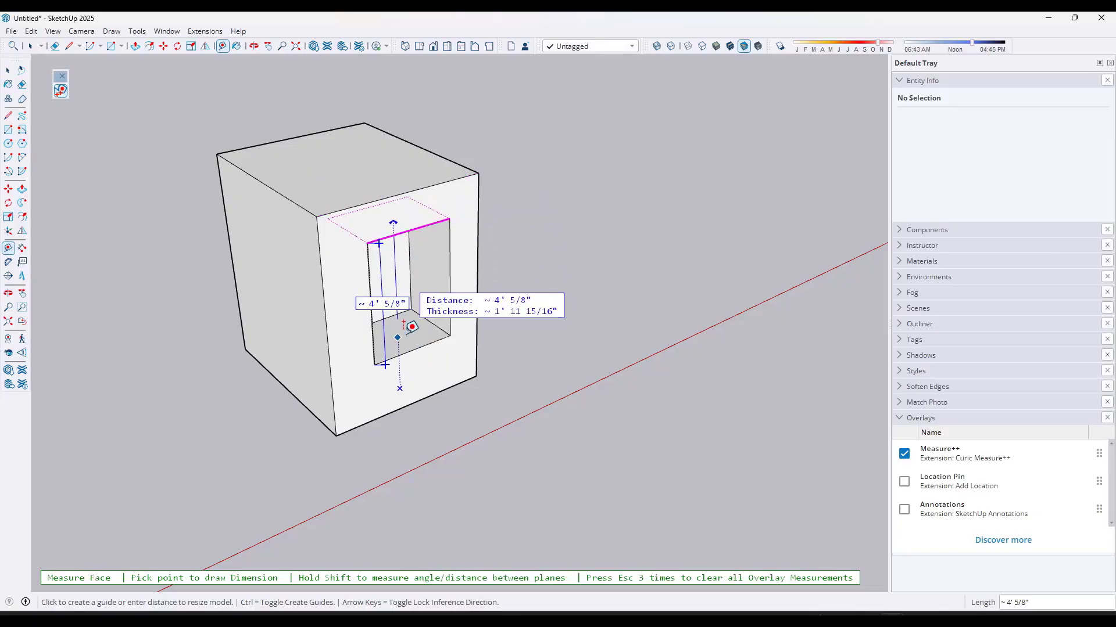
{"action": "scroll", "coordinate": [672, 229], "scroll_direction": "down", "scroll_amount": 3}
Draw a new rectangle on the ground beside the box and offset an inner border
{"action": "key", "text": "r"}
{"action": "middle_click_drag", "start_coordinate": [672, 229], "coordinate": [405, 336]}
{"action": "left_click", "coordinate": [517, 327]}
{"action": "left_click", "coordinate": [672, 162]}
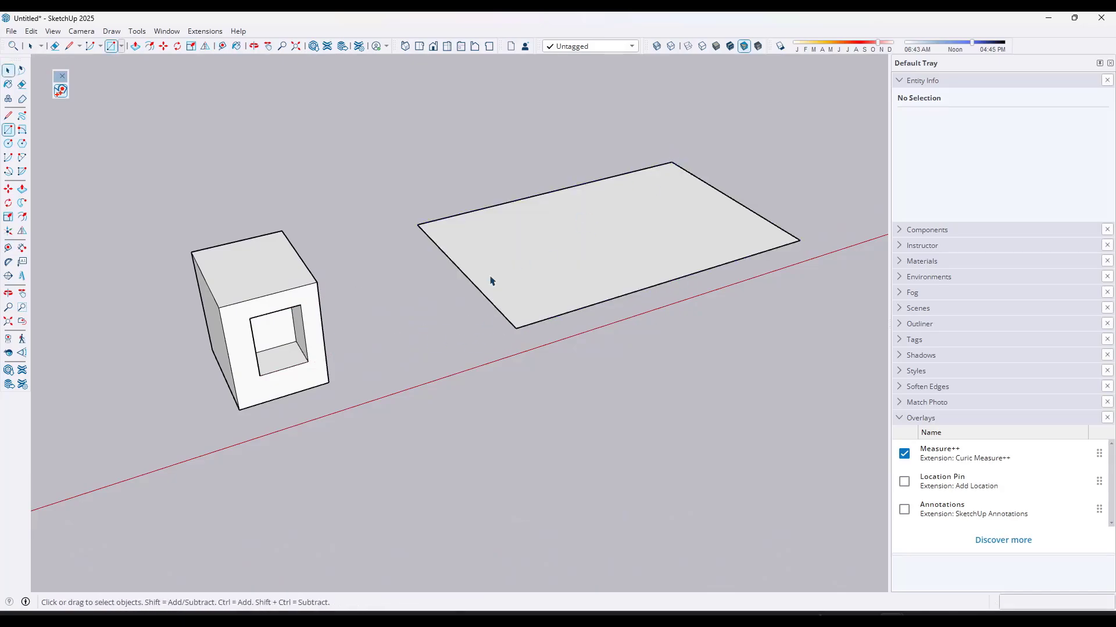
{"action": "key", "text": "f"}
{"action": "left_click", "coordinate": [470, 281]}
{"action": "left_click", "coordinate": [475, 281]}
{"action": "key", "text": "space"}
Draw a rectangle at the slab's corner and delete it to notch an L shape
{"action": "left_click", "coordinate": [427, 225]}
{"action": "left_click", "coordinate": [538, 237]}
{"action": "key", "text": "space"}
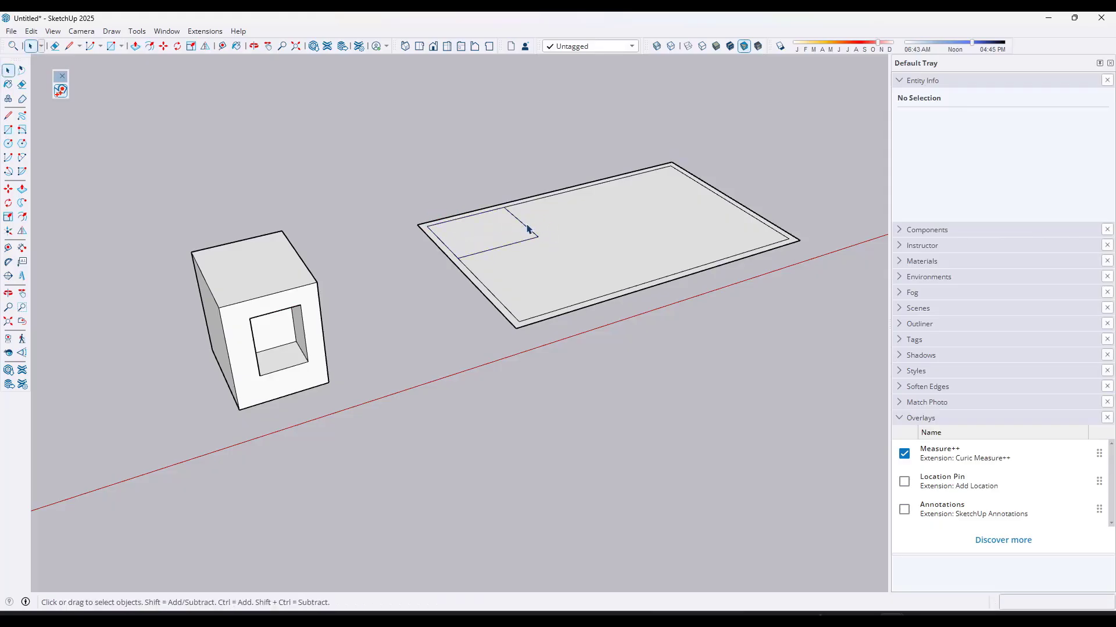
{"action": "left_click", "coordinate": [518, 242]}
{"action": "left_click", "coordinate": [518, 245]}
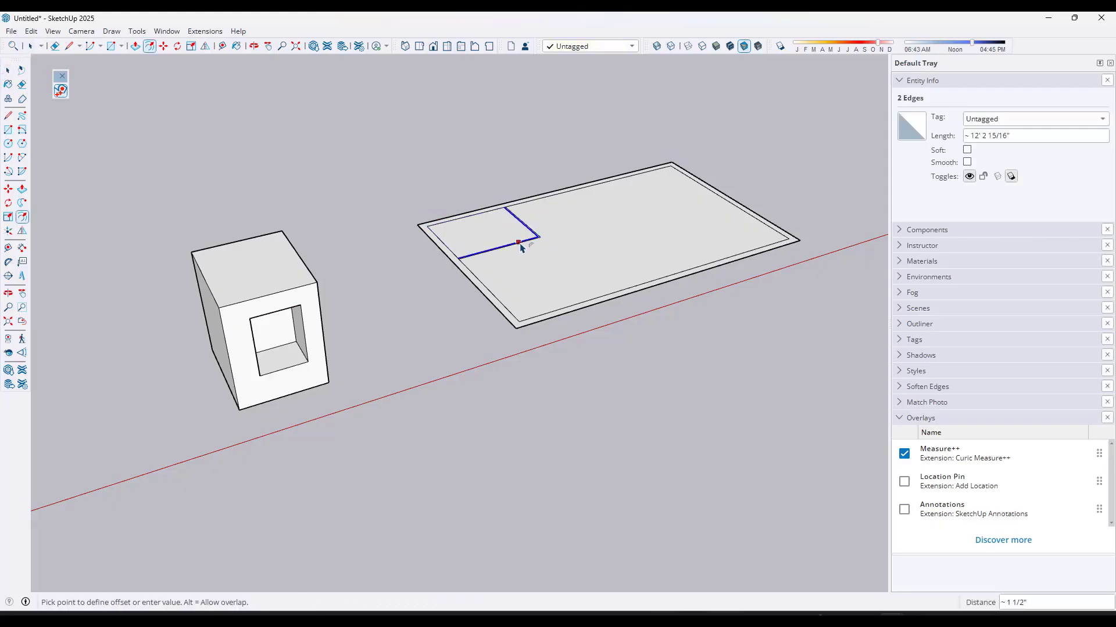
{"action": "key", "text": "l"}
{"action": "scroll", "coordinate": [453, 250], "scroll_direction": "up", "scroll_amount": 2}
{"action": "key", "text": "Delete"}
Push/Pull the slab's rim strip upward into walls
{"action": "key", "text": "p"}
{"action": "left_click", "coordinate": [456, 266]}
{"action": "left_click", "coordinate": [589, 187]}
{"action": "scroll", "coordinate": [498, 219], "scroll_direction": "down", "scroll_amount": 4}
{"action": "key", "text": "space"}
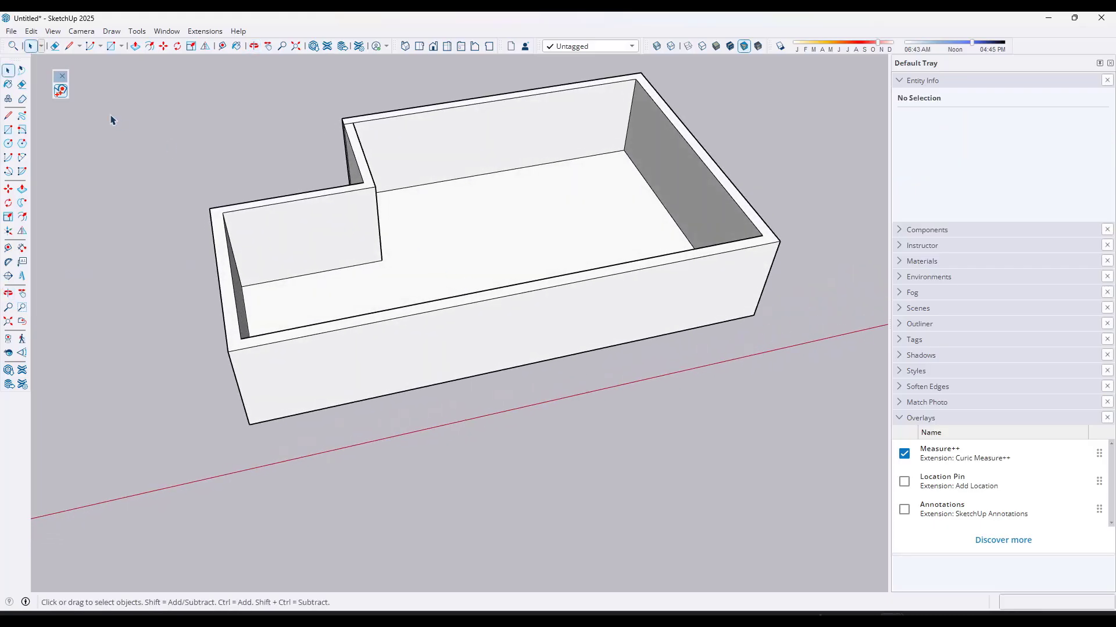
{"action": "left_click", "coordinate": [222, 46]}
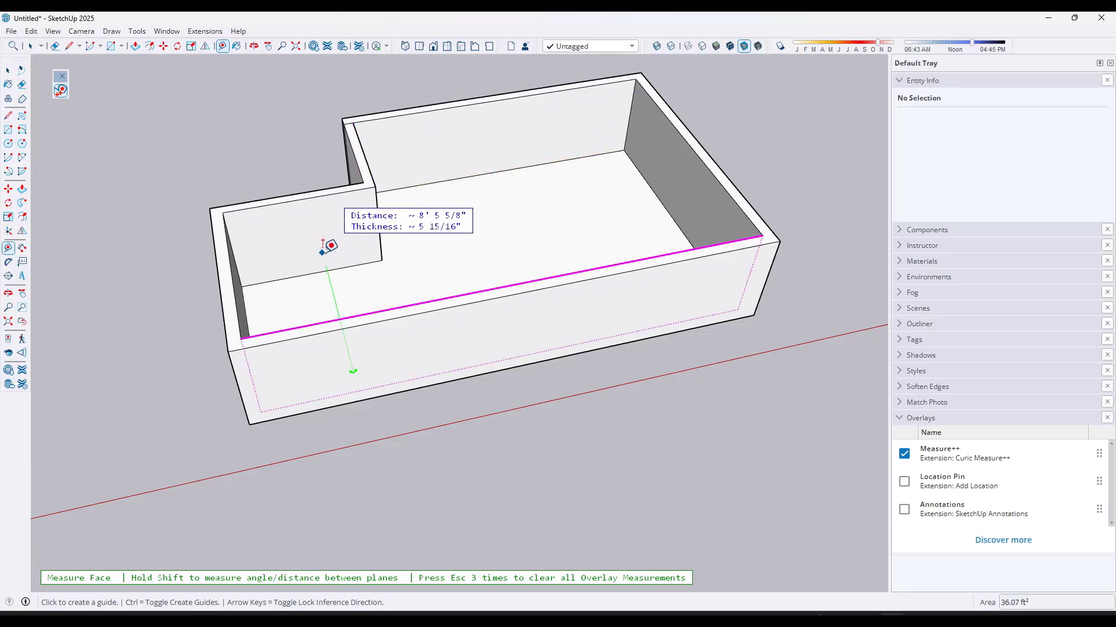
{"action": "middle_click_drag", "start_coordinate": [306, 224], "coordinate": [528, 129]}
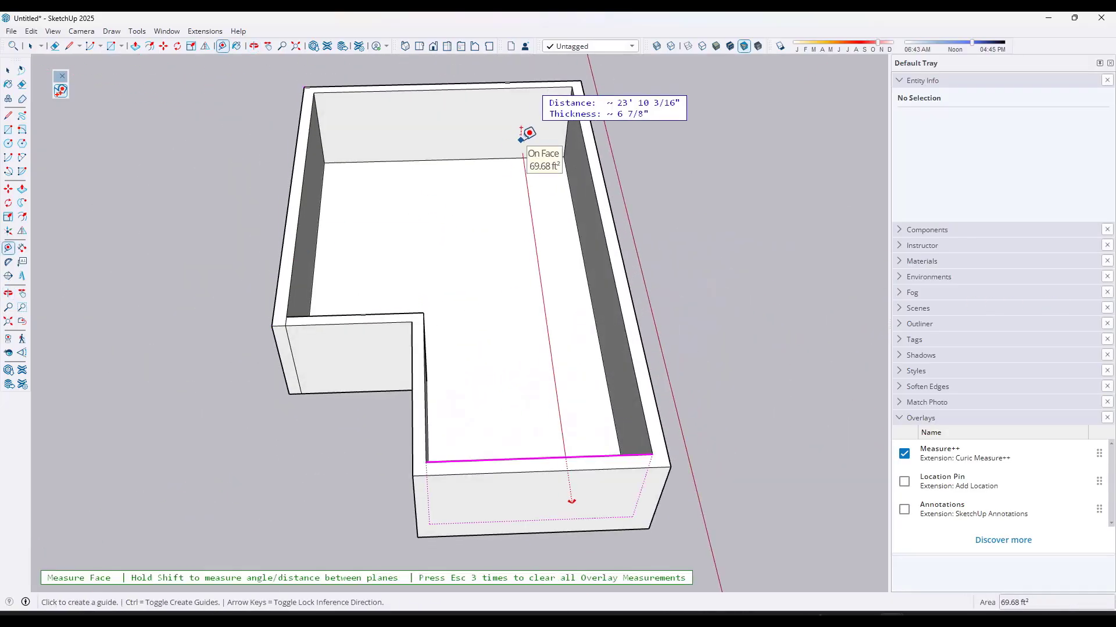
{"action": "left_click", "coordinate": [525, 124]}
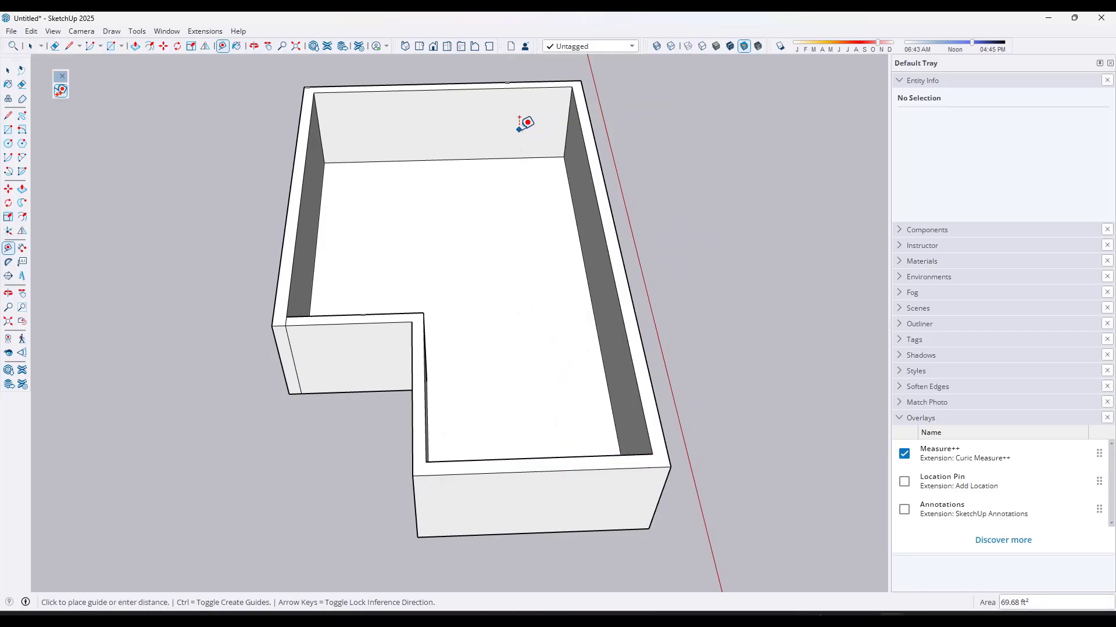
{"action": "key", "text": "space"}
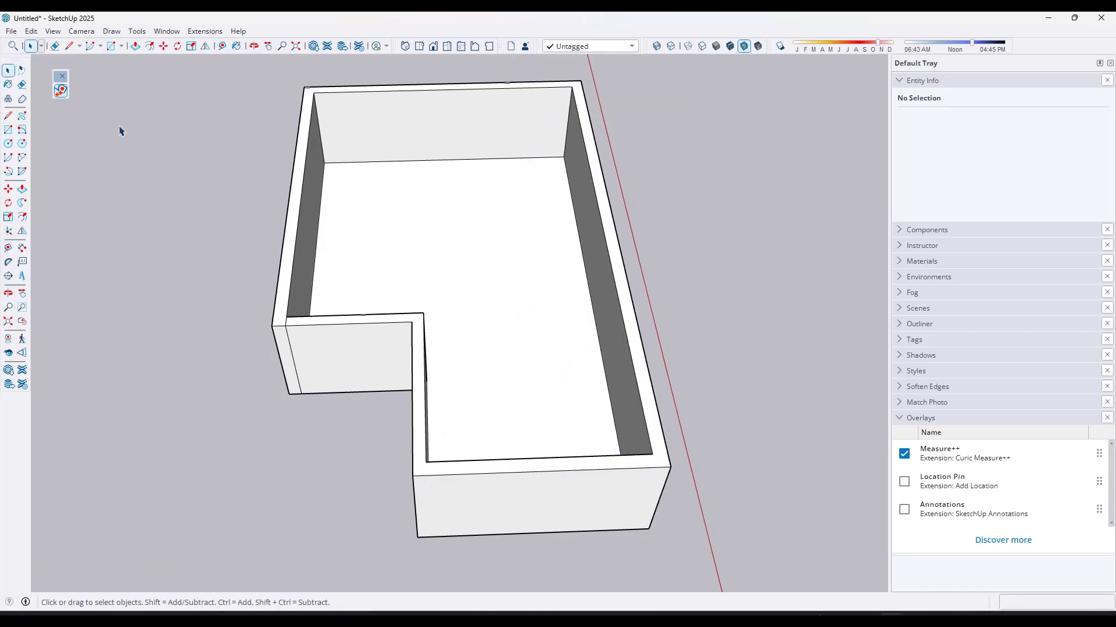
Show plane-to-plane distance across the L-shaped box's wall with Measure++ and pin a point
{"action": "left_click", "coordinate": [222, 46]}
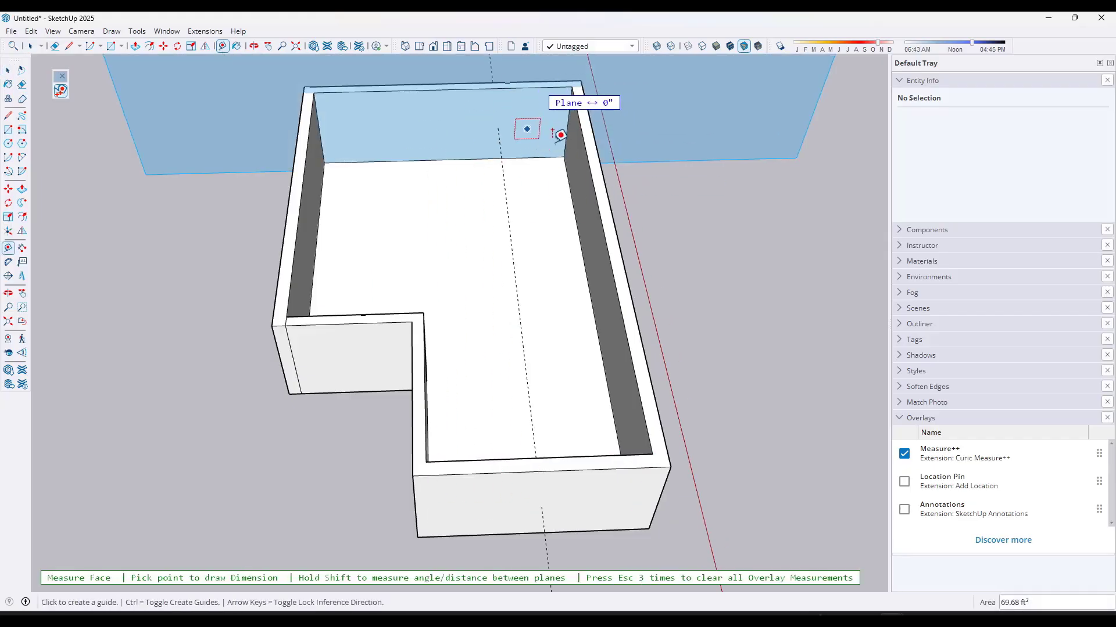
{"action": "scroll", "coordinate": [509, 135], "scroll_direction": "down", "scroll_amount": 3}
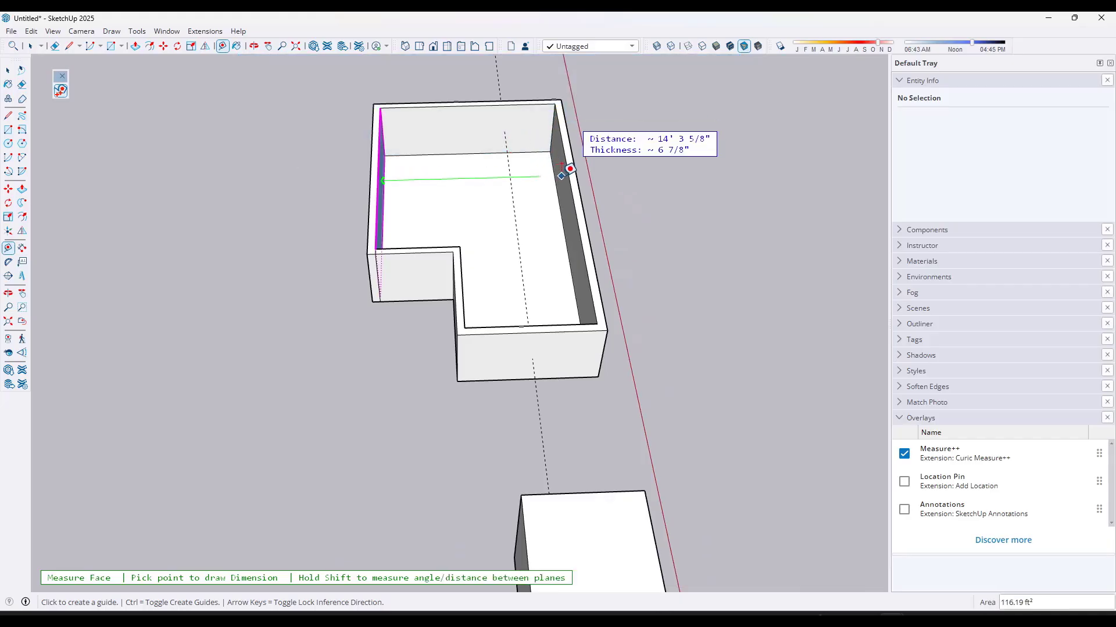
{"action": "scroll", "coordinate": [566, 169], "scroll_direction": "up", "scroll_amount": 2}
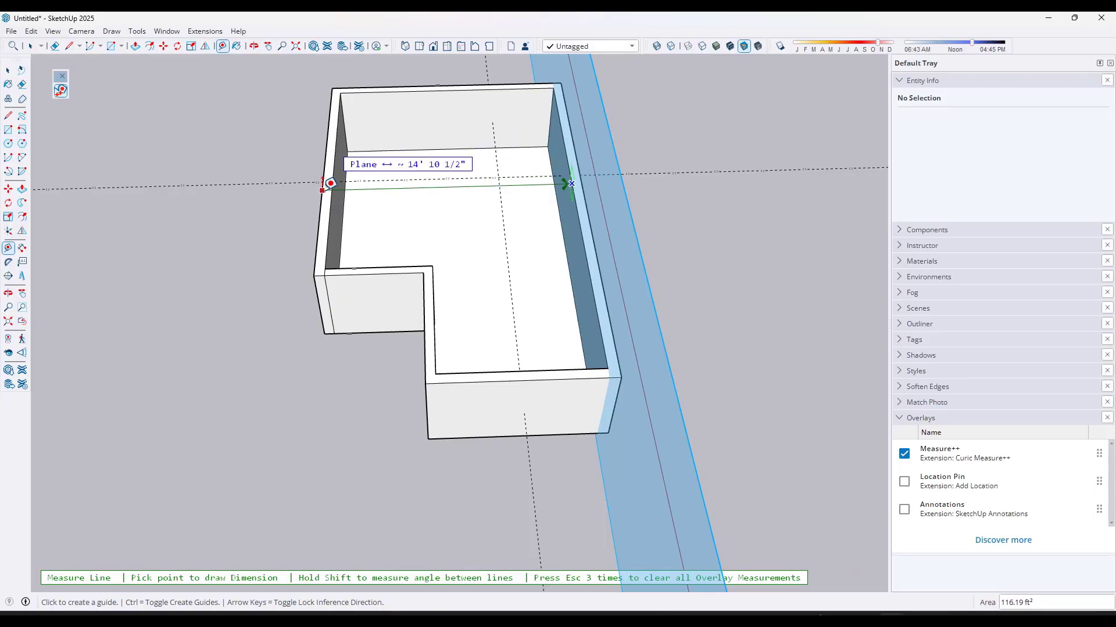
{"action": "middle_click_drag", "start_coordinate": [329, 168], "coordinate": [578, 80]}
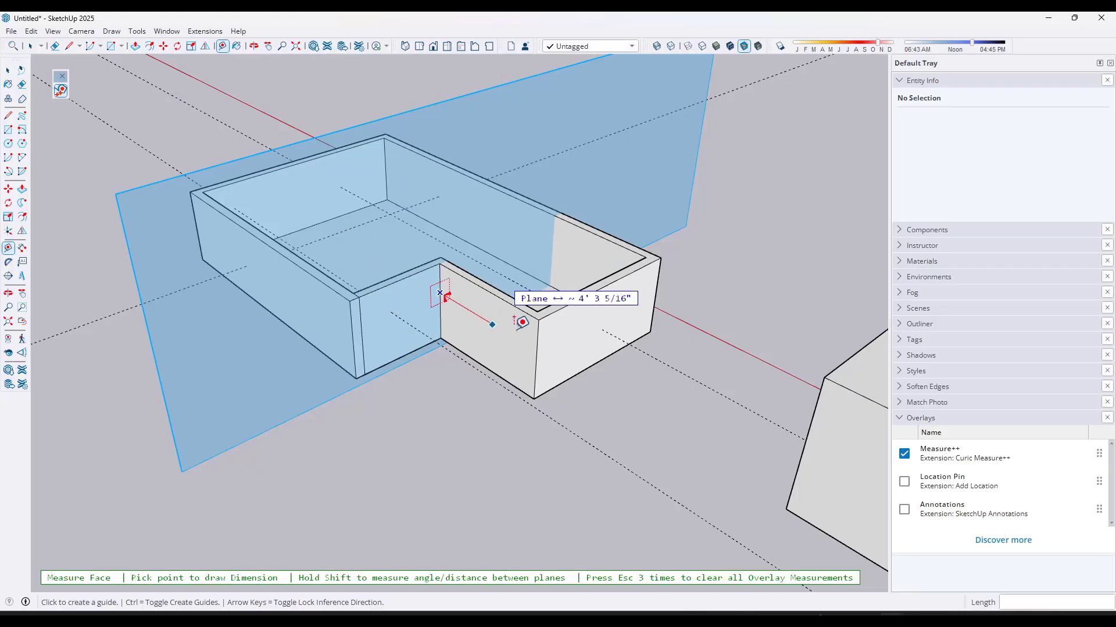
{"action": "left_click", "coordinate": [596, 331]}
{"action": "left_click", "coordinate": [568, 332]}
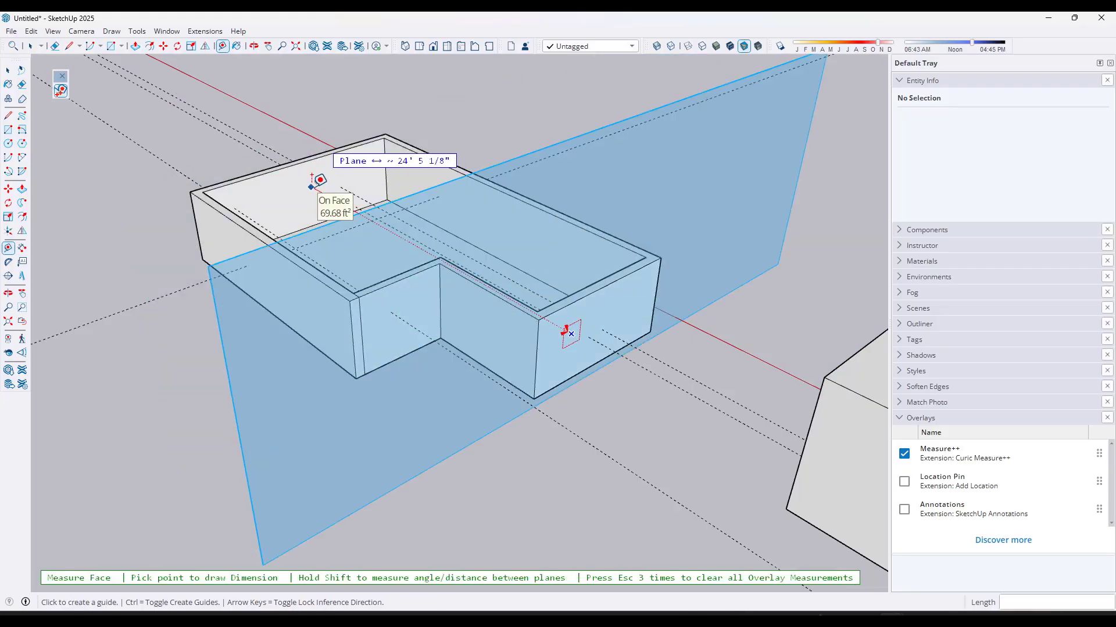
{"action": "key", "text": "space"}
Erase the dashed guide line through the model, then toggle Measure++ on and off
{"action": "middle_click_drag", "start_coordinate": [523, 283], "coordinate": [410, 224]}
{"action": "key", "text": "e"}
{"action": "left_click", "coordinate": [324, 233]}
{"action": "key", "text": "space"}
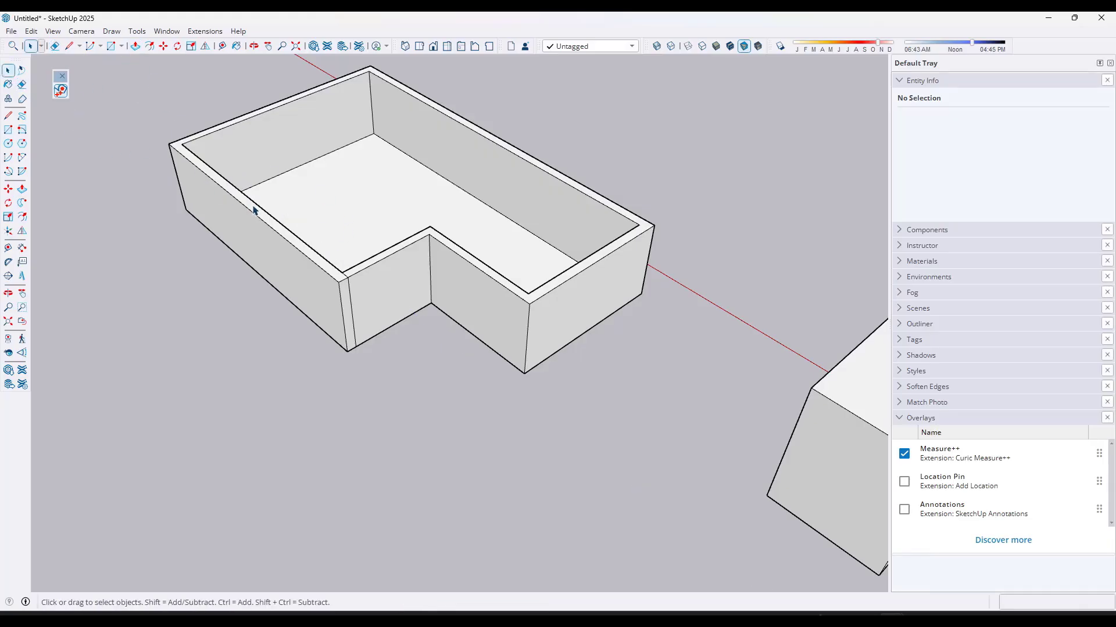
{"action": "left_click", "coordinate": [220, 47]}
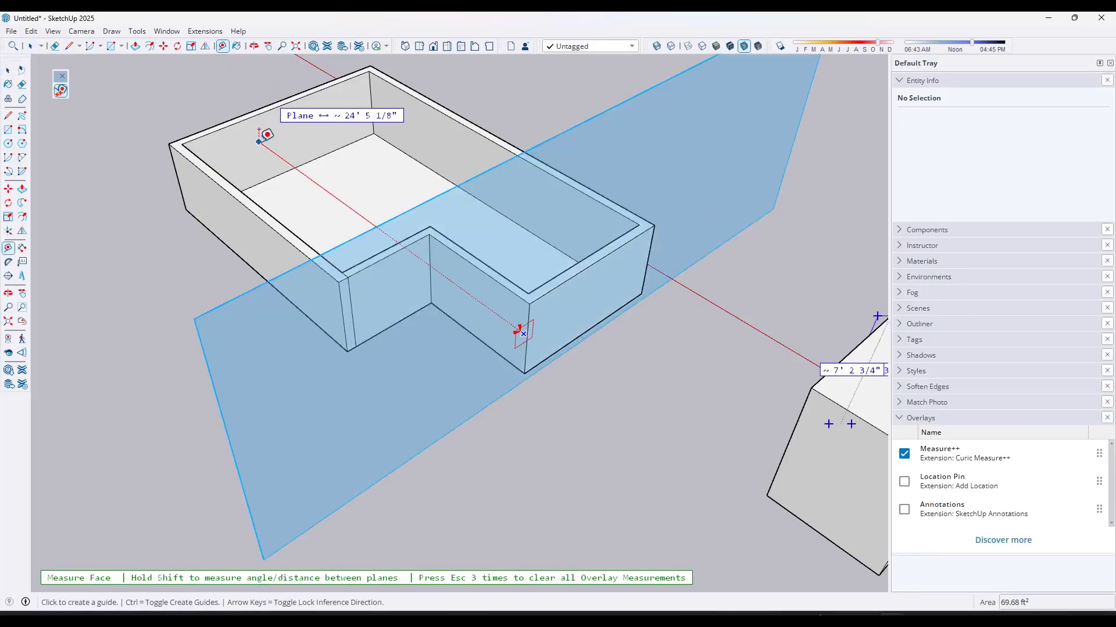
{"action": "key", "text": "Escape"}
{"action": "key", "text": "Escape"}
{"action": "key", "text": "Escape"}
Read the roof's ~27.1° slope and the angles at the eave and ridge corners
{"action": "left_click", "coordinate": [58, 93]}
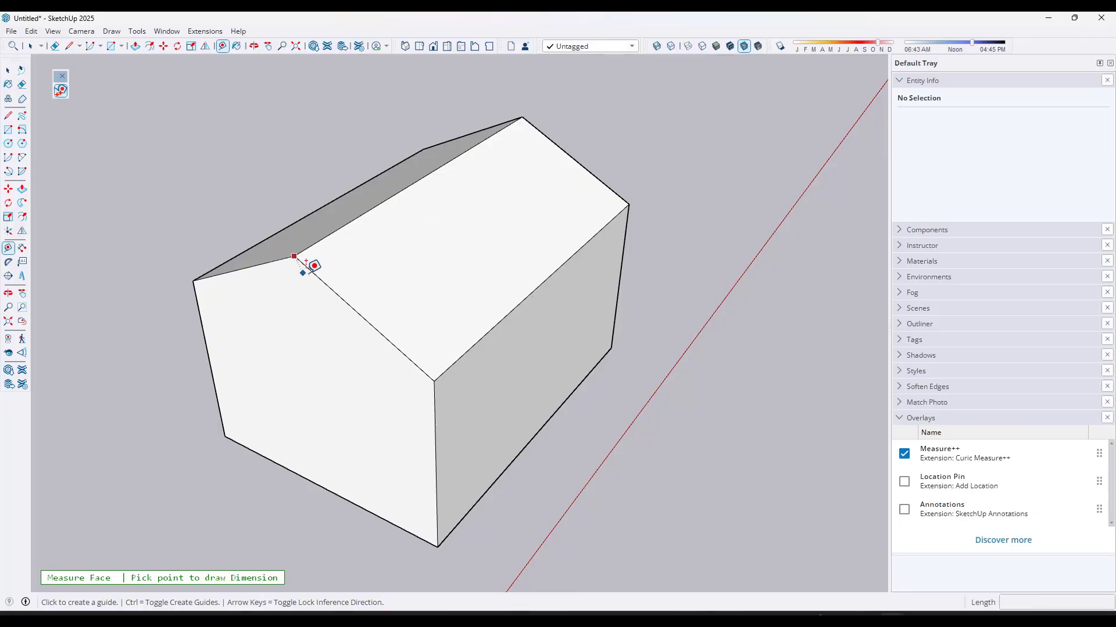
{"action": "key", "text": "shift"}
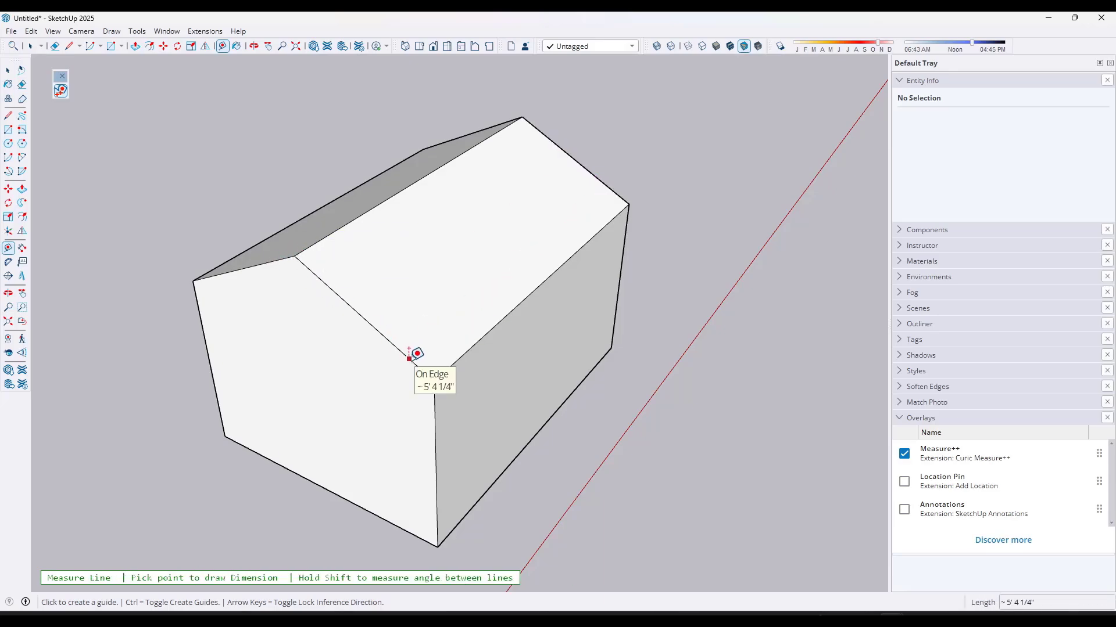
{"action": "key", "text": "shift"}
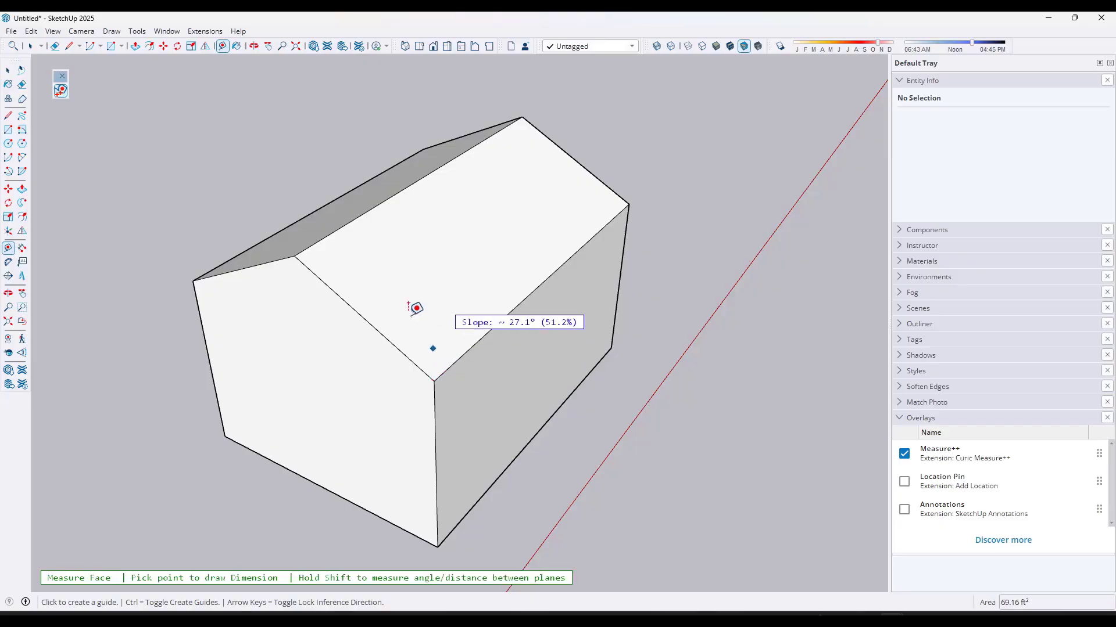
{"action": "key", "text": "shift"}
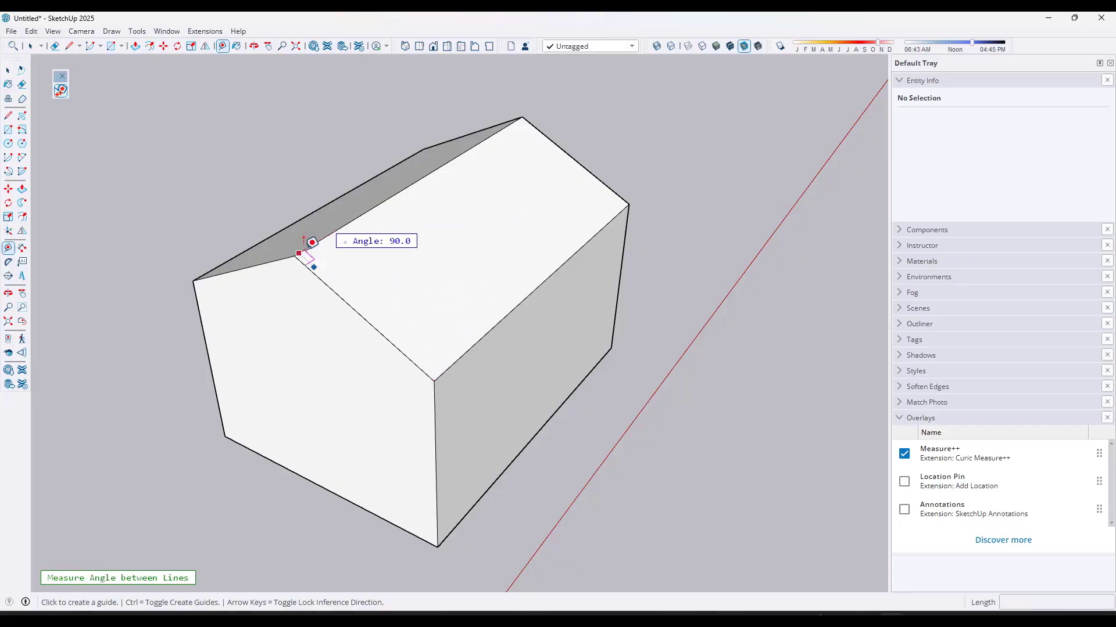
{"action": "key", "text": "shift"}
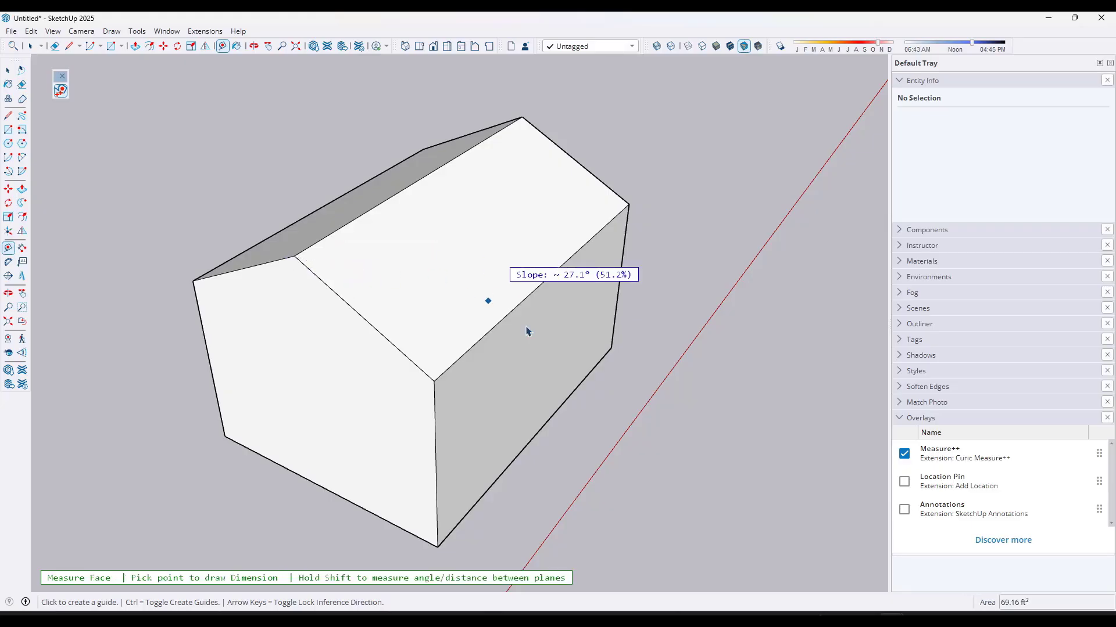
{"action": "key", "text": "space"}
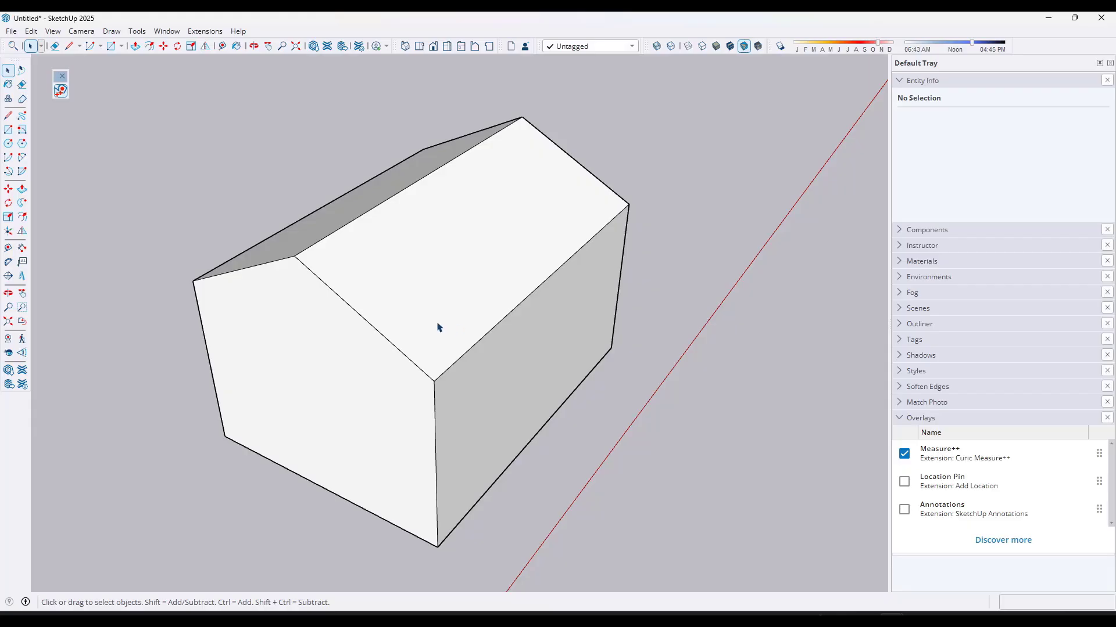
Place a guide line across the roof with Measure++, then erase it
{"action": "key", "text": "t"}
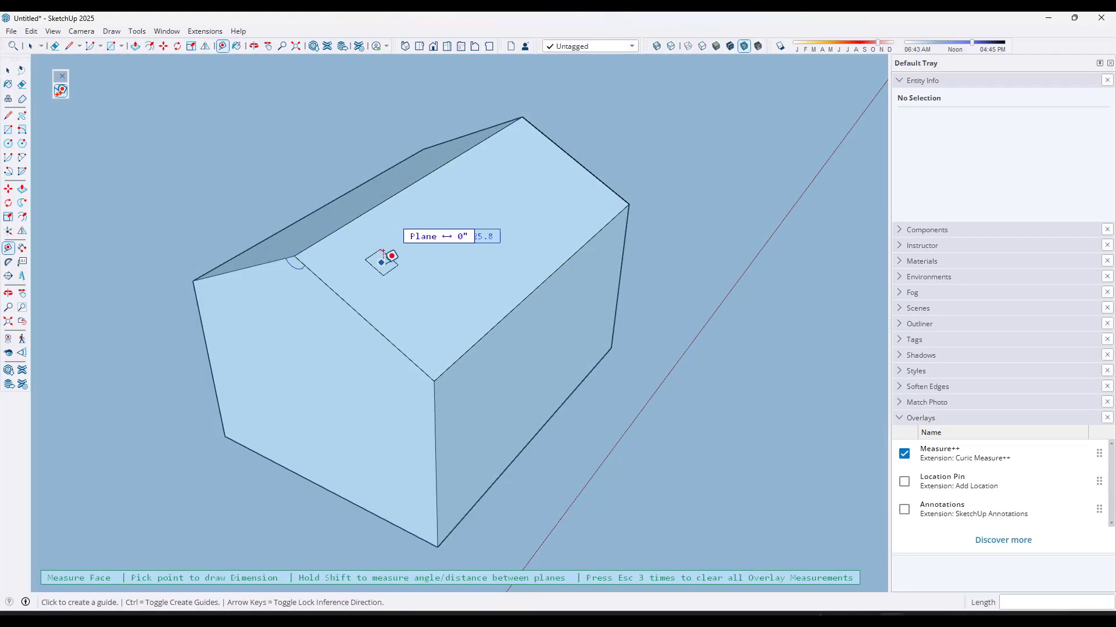
{"action": "key", "text": "shift"}
{"action": "left_click", "coordinate": [393, 269]}
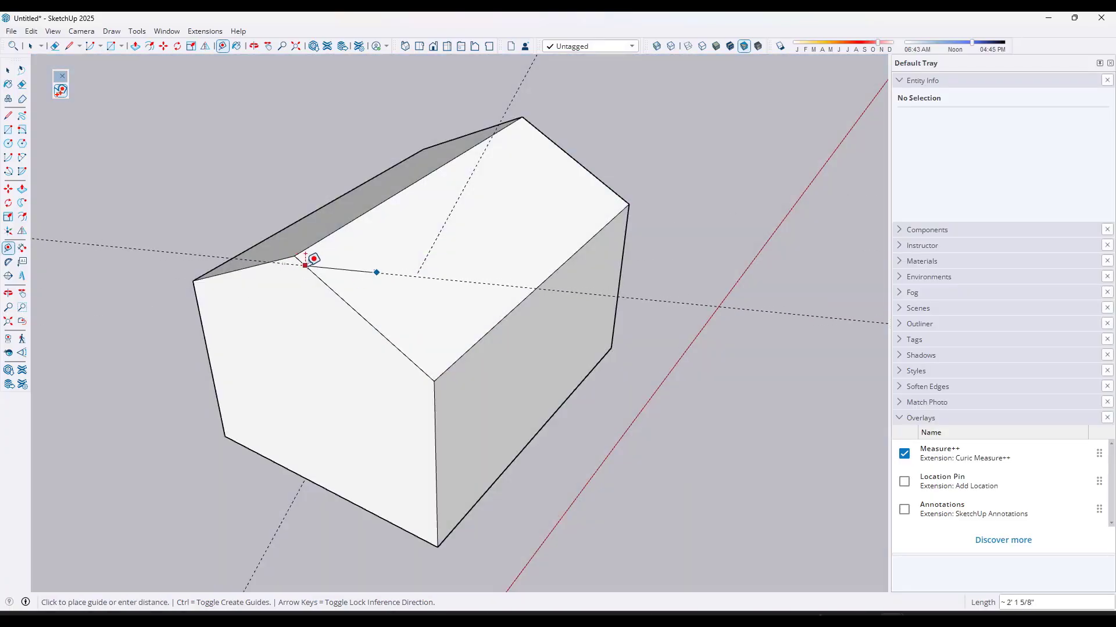
{"action": "key", "text": "space"}
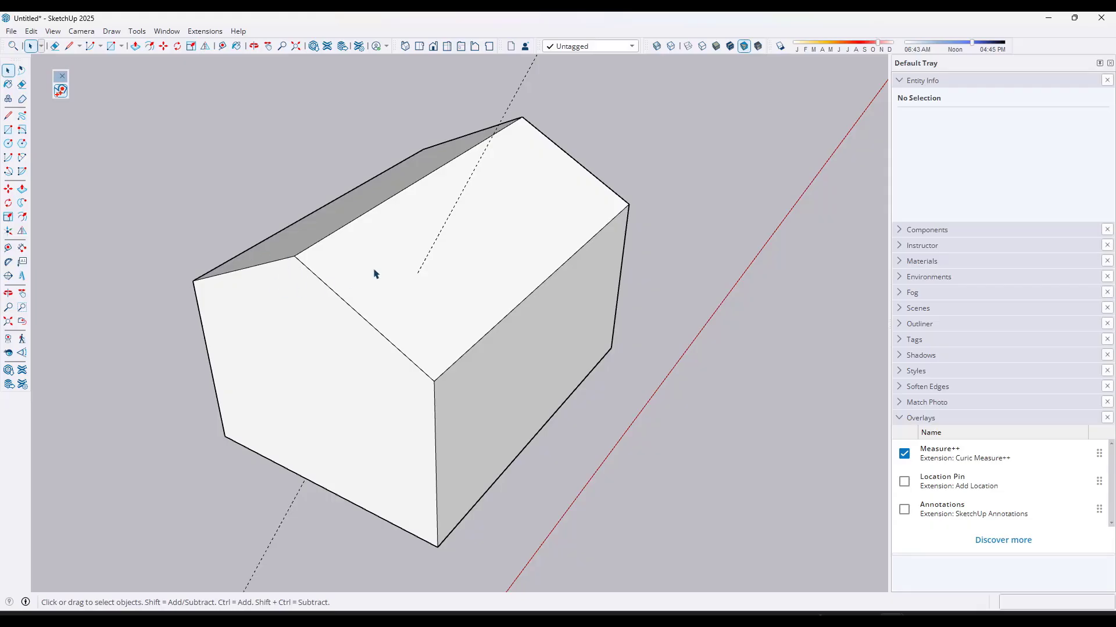
{"action": "key", "text": "e"}
{"action": "left_click", "coordinate": [456, 199]}
{"action": "key", "text": "space"}
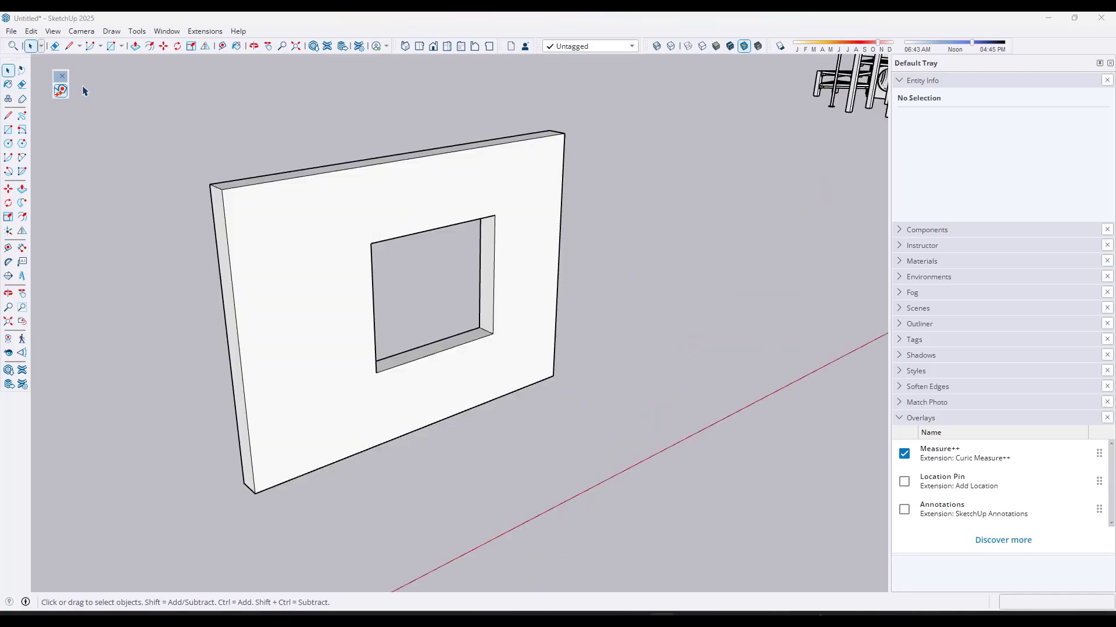
Use Measure++ on the window wall to read its roughly 1' 10" plane distance
{"action": "left_click", "coordinate": [223, 45]}
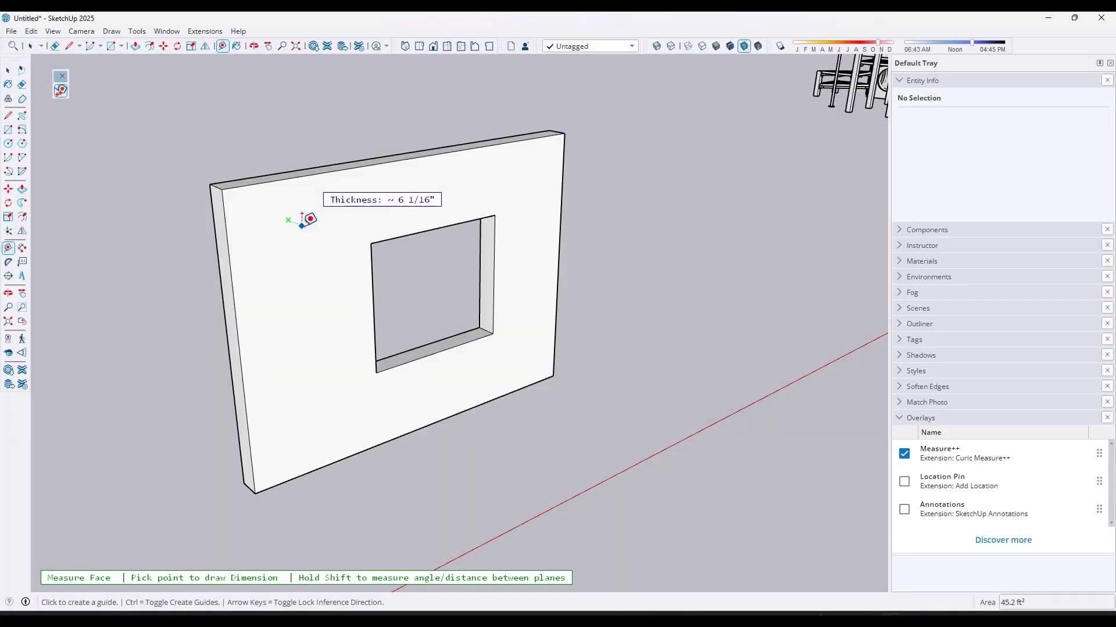
{"action": "left_click", "coordinate": [223, 46]}
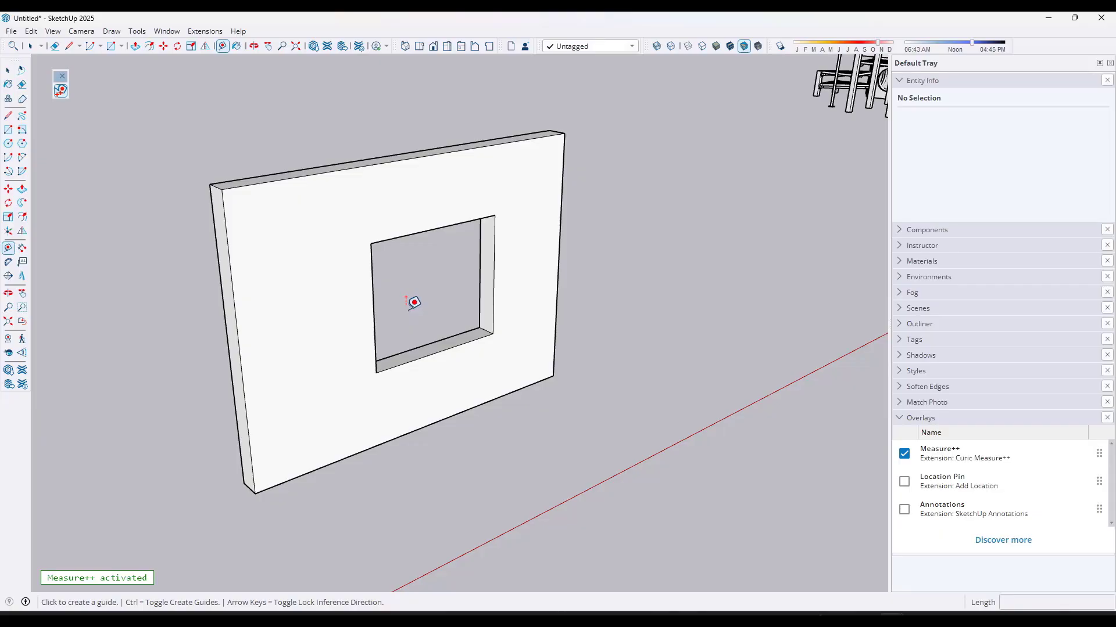
Select all of the wall's geometry and make it a group
{"action": "scroll", "coordinate": [414, 302], "scroll_direction": "up", "scroll_amount": 3}
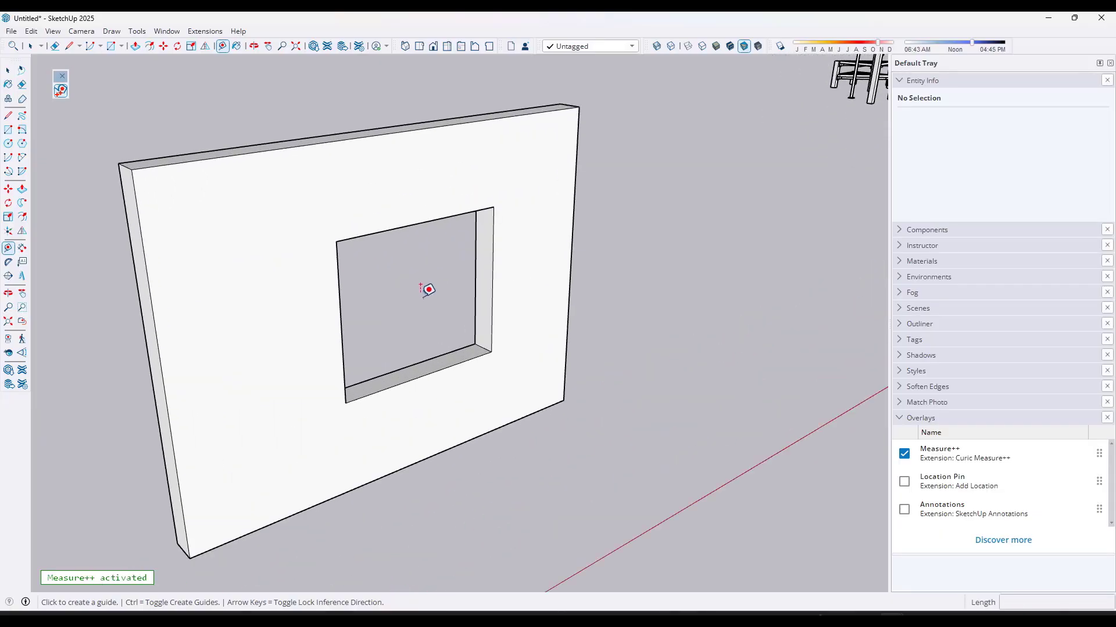
{"action": "key", "text": "space"}
{"action": "triple_click", "coordinate": [498, 279]}
{"action": "right_click", "coordinate": [497, 279]}
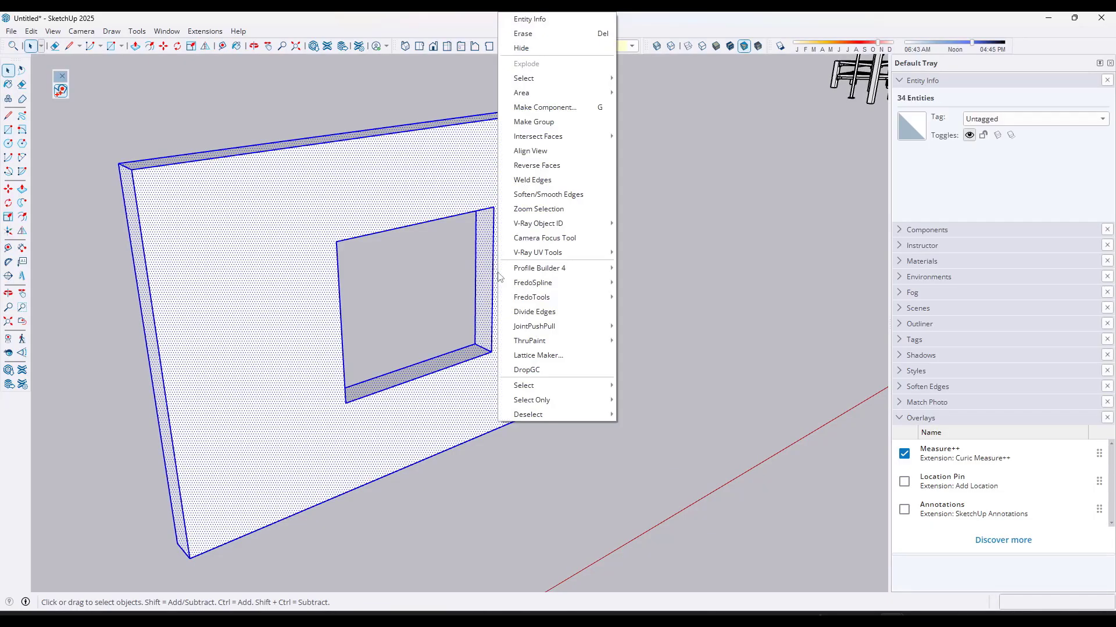
{"action": "left_click", "coordinate": [534, 122]}
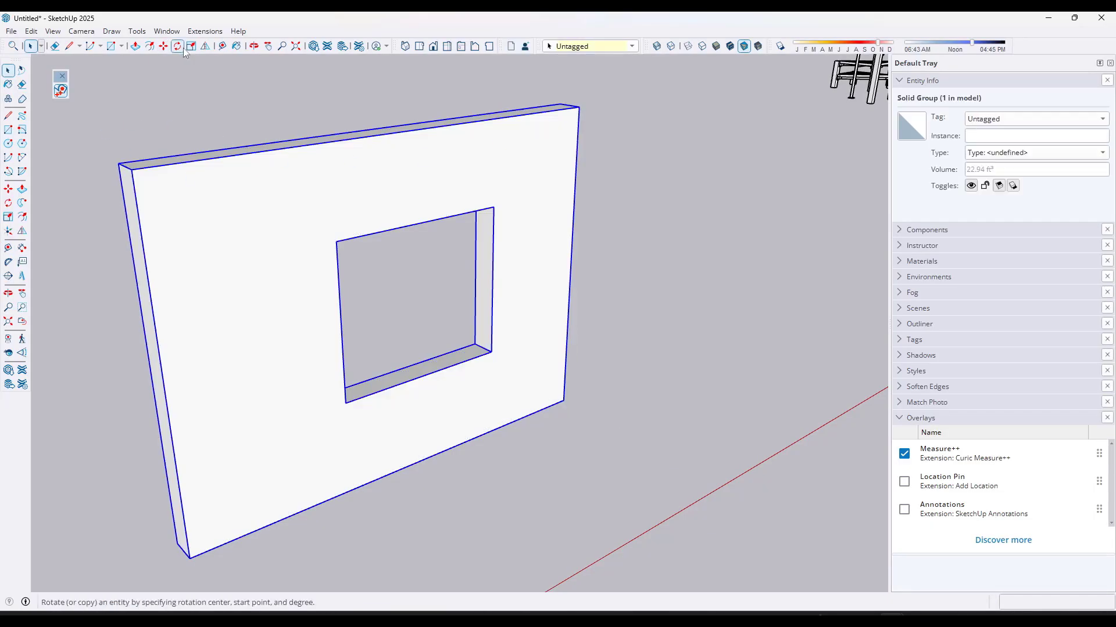
Read the wall group's 8' 7 7/8" × 6 1/16" × 6' 4 5/8" size and 39648.64 in³ volume
{"action": "left_click", "coordinate": [222, 47]}
{"action": "left_click", "coordinate": [494, 228]}
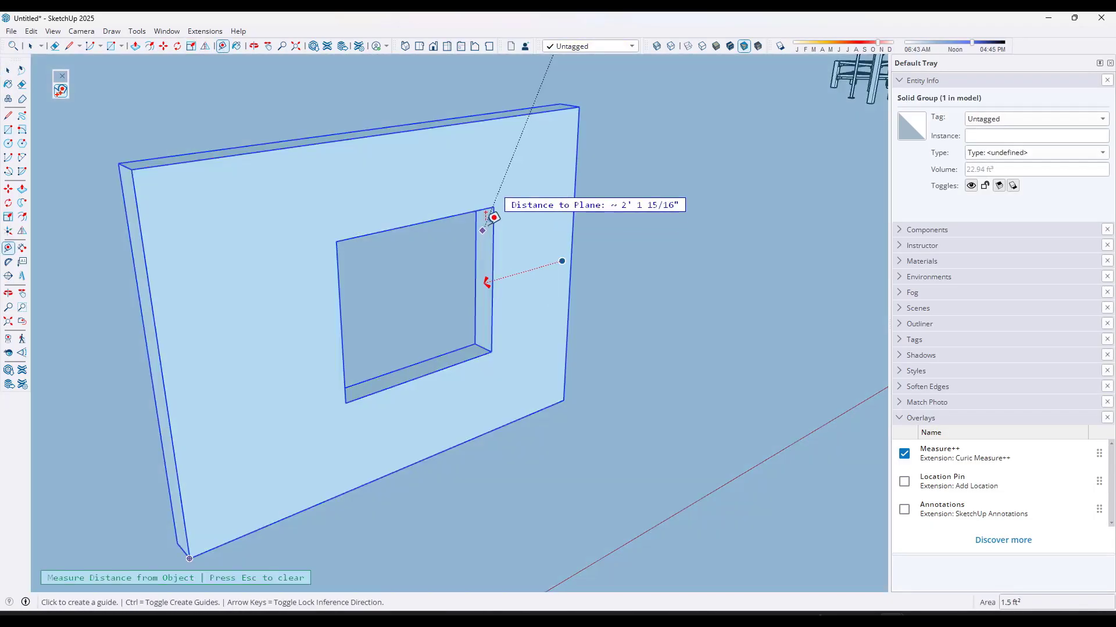
{"action": "key", "text": "Escape"}
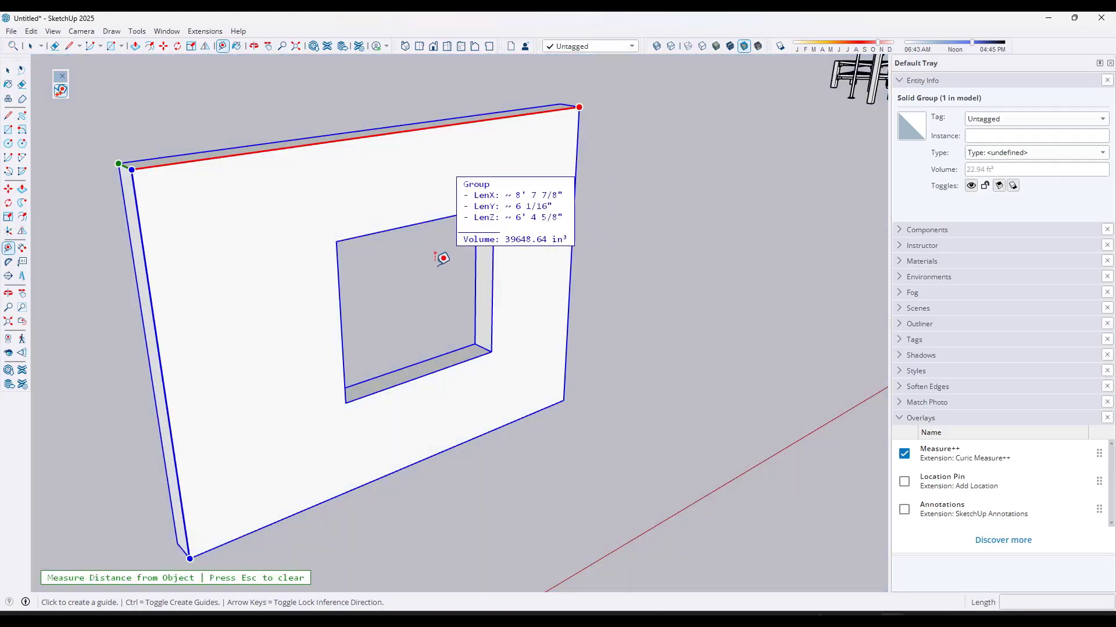
{"action": "key", "text": "space"}
{"action": "left_click", "coordinate": [613, 311]}
{"action": "middle_click_drag", "start_coordinate": [554, 304], "coordinate": [529, 341]}
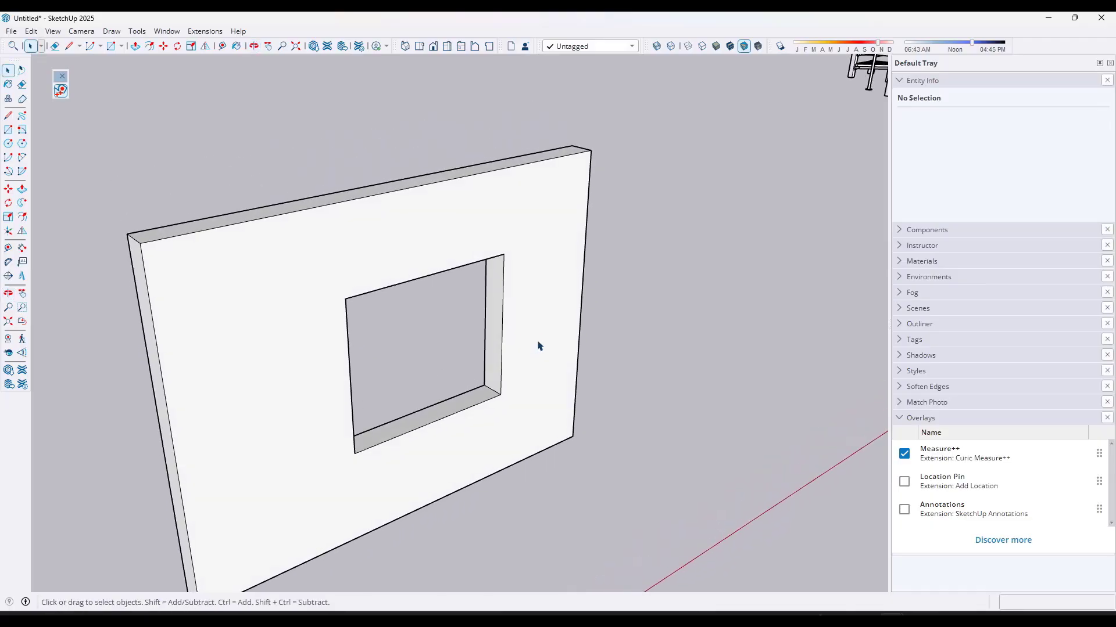